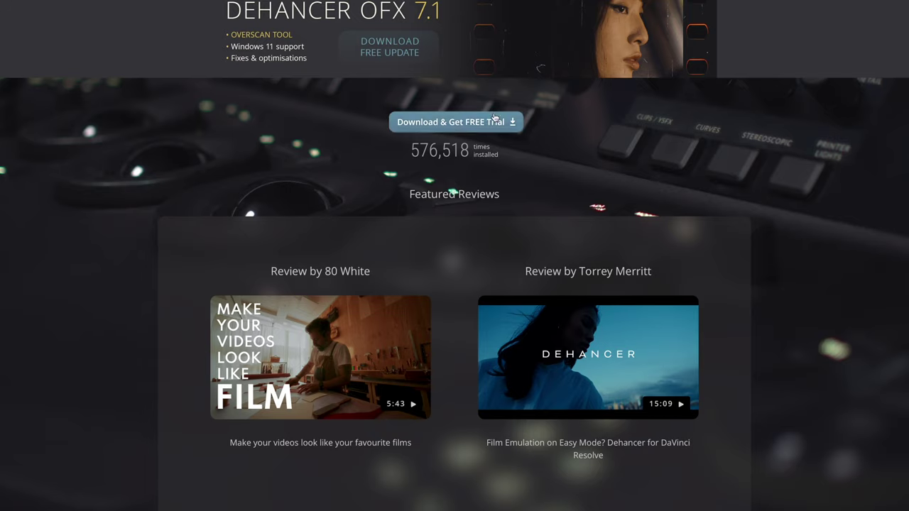
Request the free trial of Dehancer Pro Final Cut Pro Plugin 2.0.1 for macOS Mojave 10.14 and later from the download form.
{"action": "left_click", "coordinate": [495, 119]}
{"action": "left_click", "coordinate": [493, 100]}
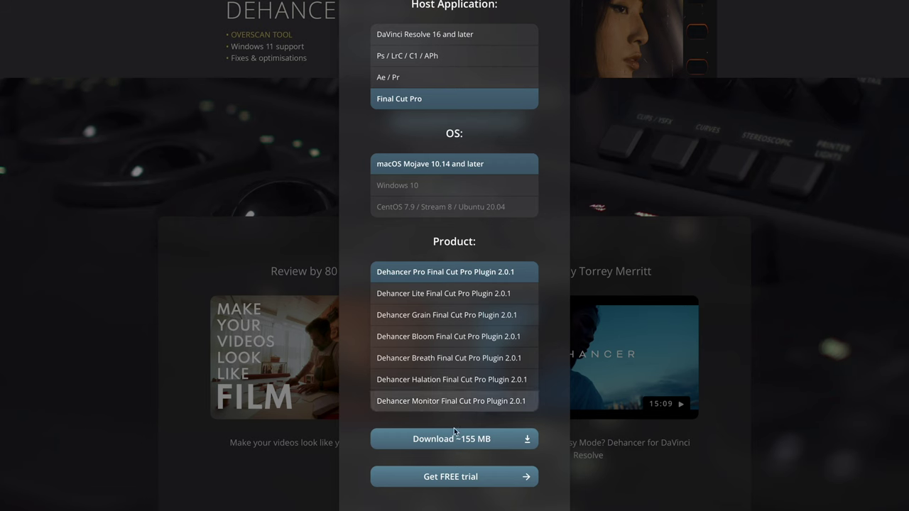
{"action": "left_click", "coordinate": [451, 476]}
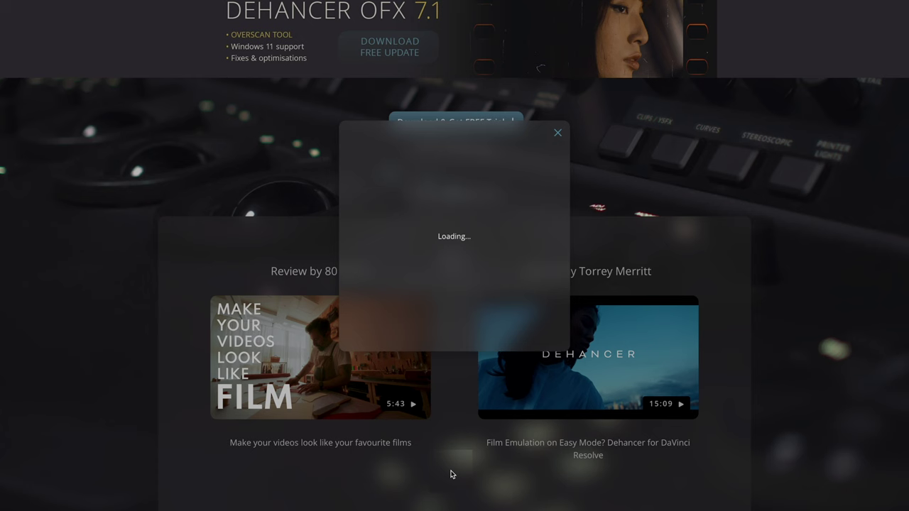
{"action": "left_click", "coordinate": [489, 290]}
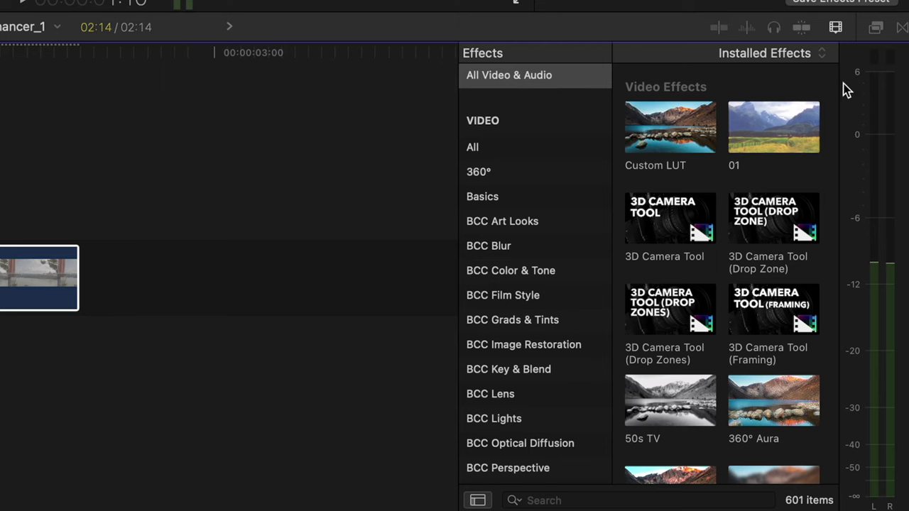
Switch to Final Cut Pro, show the Effects browser and search it for "dehancer".
{"action": "left_click", "coordinate": [878, 28]}
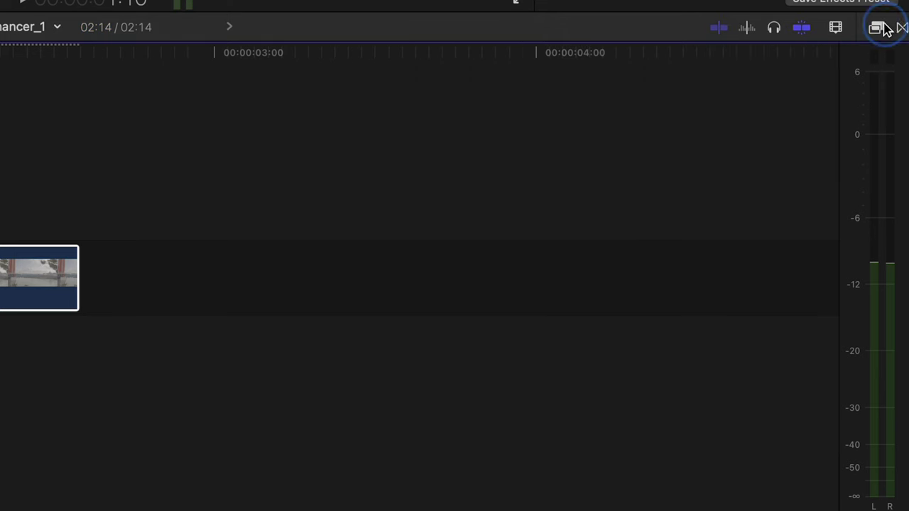
{"action": "left_click", "coordinate": [878, 27]}
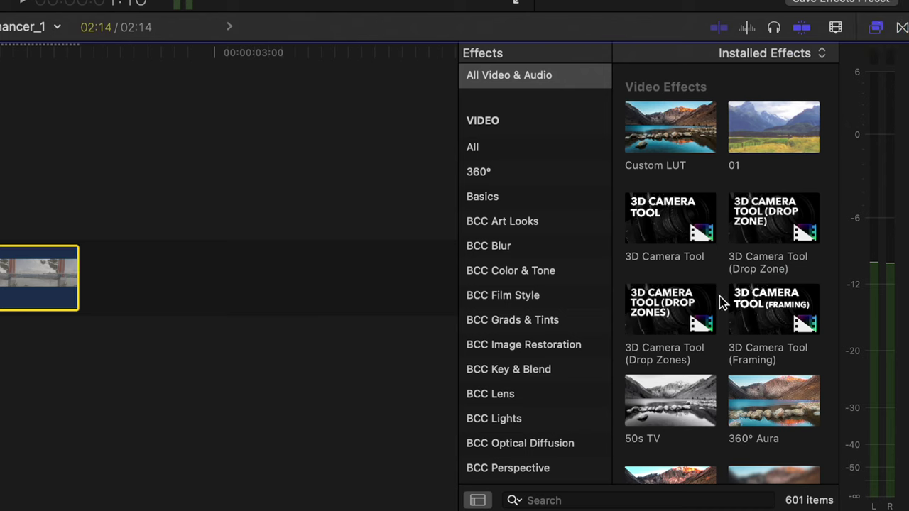
{"action": "left_click", "coordinate": [596, 501]}
{"action": "type", "text": "dehancer"}
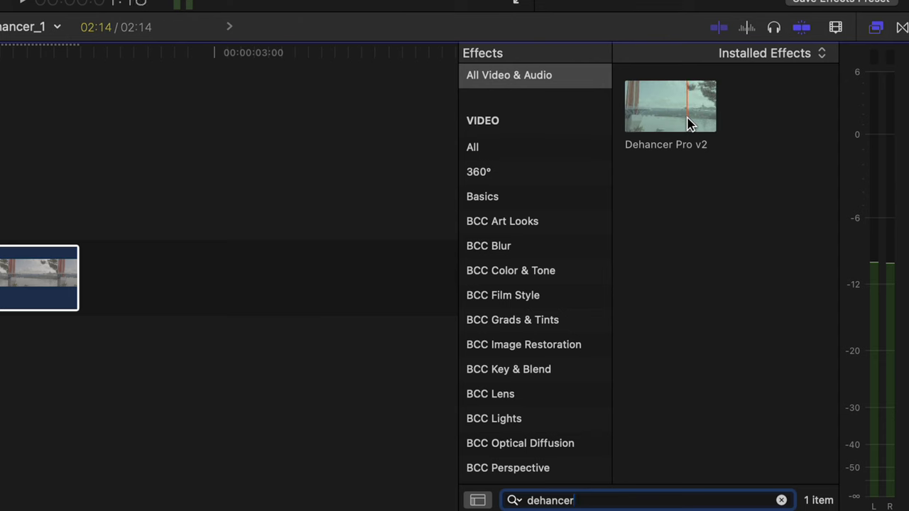
Clear the effects search and locate Dehancer Pro v2 in the Film Emulation video effects category.
{"action": "key", "text": "BackSpace"}
{"action": "key", "text": "BackSpace"}
{"action": "key", "text": "BackSpace"}
{"action": "key", "text": "BackSpace"}
{"action": "key", "text": "BackSpace"}
{"action": "key", "text": "BackSpace"}
{"action": "key", "text": "BackSpace"}
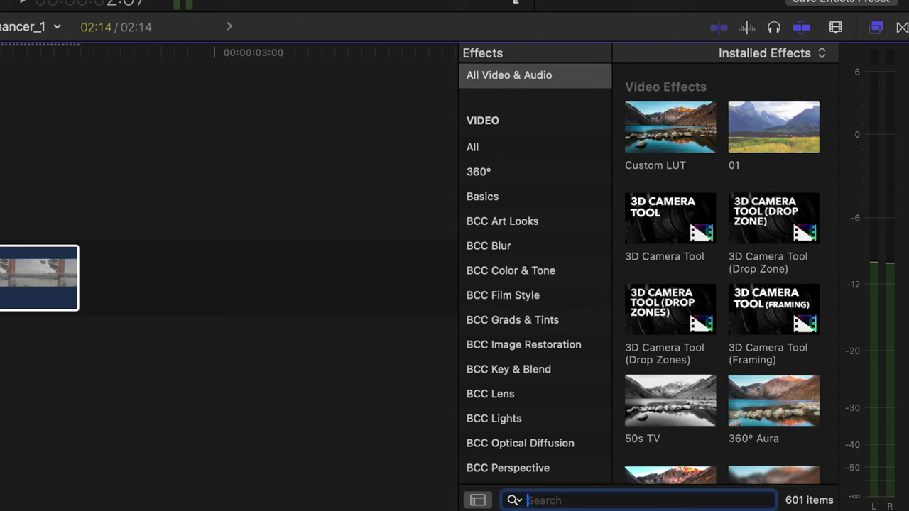
{"action": "scroll", "coordinate": [546, 346], "scroll_direction": "down", "scroll_amount": 12}
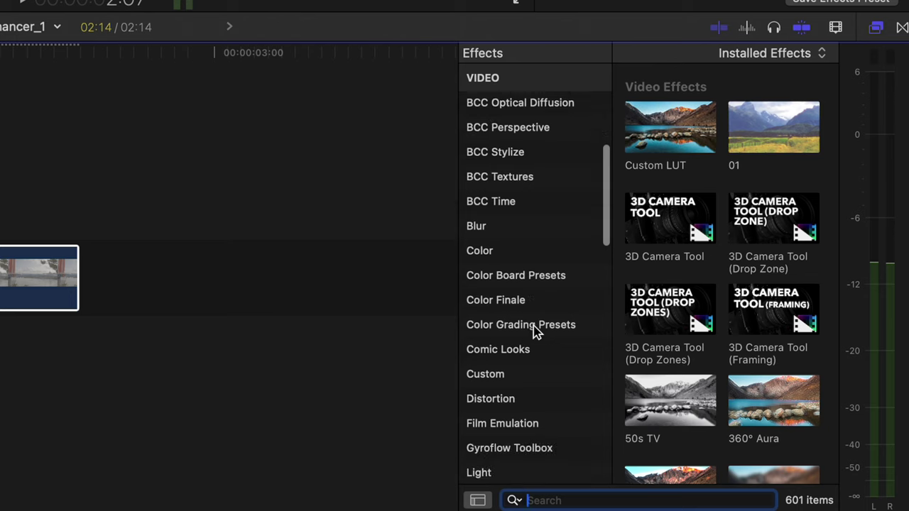
{"action": "left_click", "coordinate": [543, 315]}
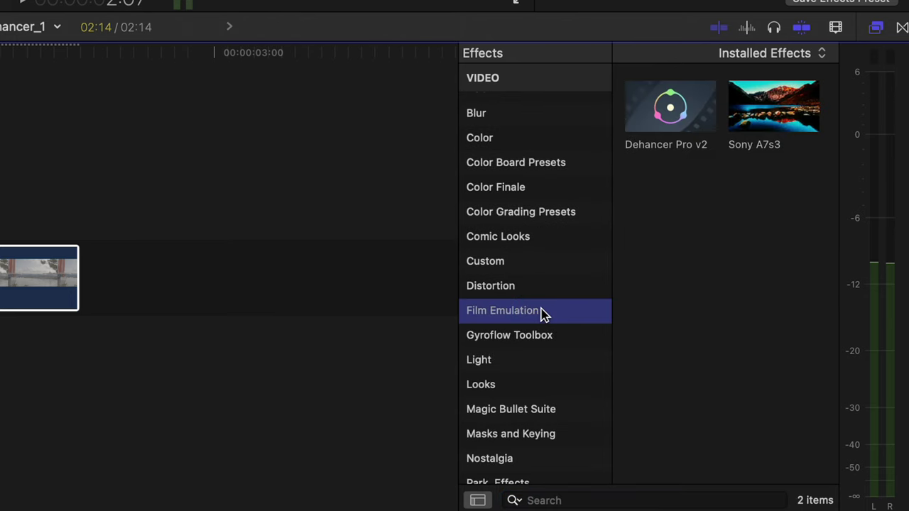
{"action": "left_click", "coordinate": [675, 110]}
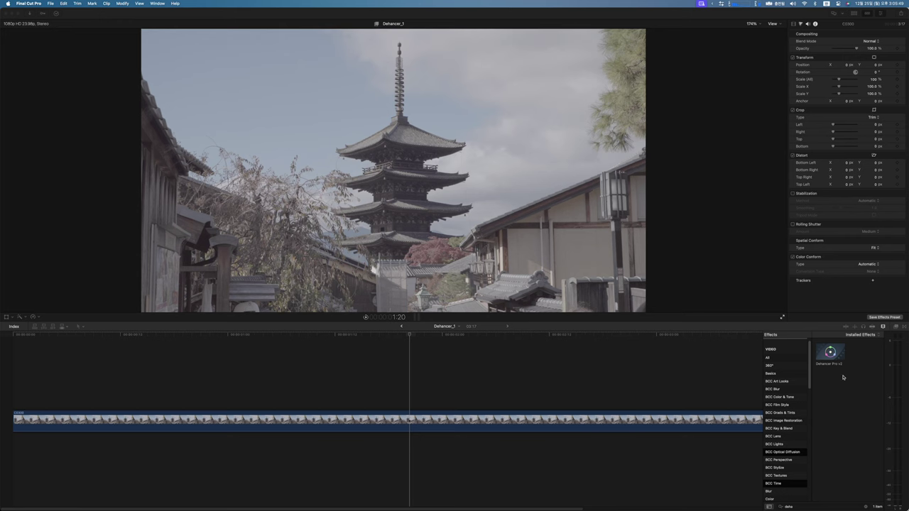
Try applying the Dehancer Pro v2 effect directly to the pagoda clip, and remove it again.
{"action": "left_click", "coordinate": [733, 420]}
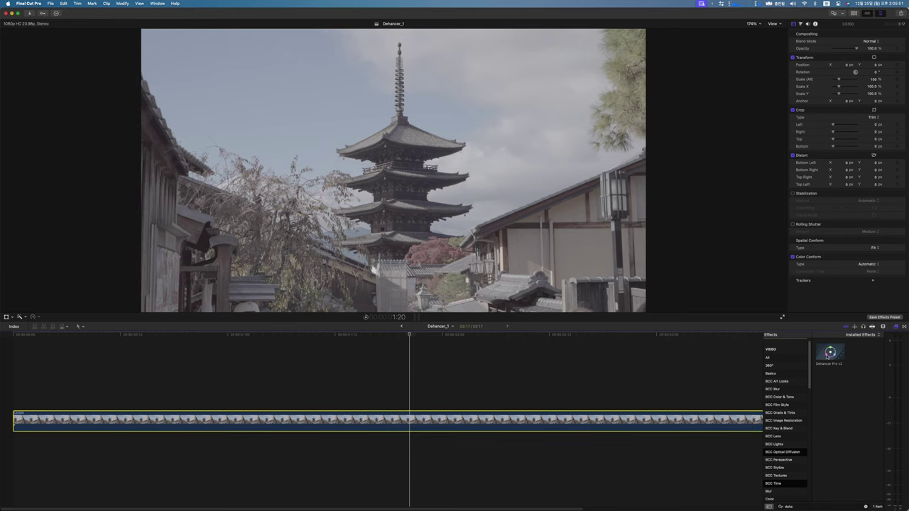
{"action": "left_click_drag", "start_coordinate": [829, 352], "coordinate": [727, 419]}
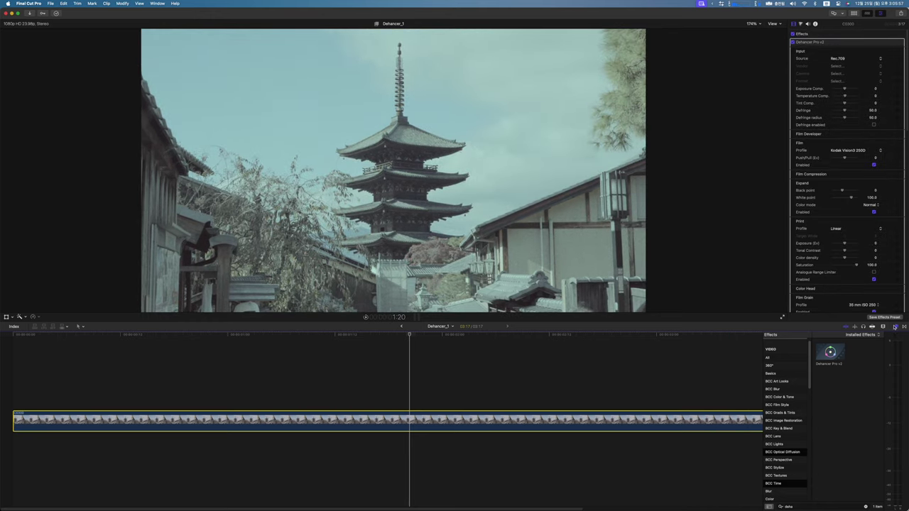
{"action": "left_click", "coordinate": [895, 326]}
{"action": "key", "text": "Delete"}
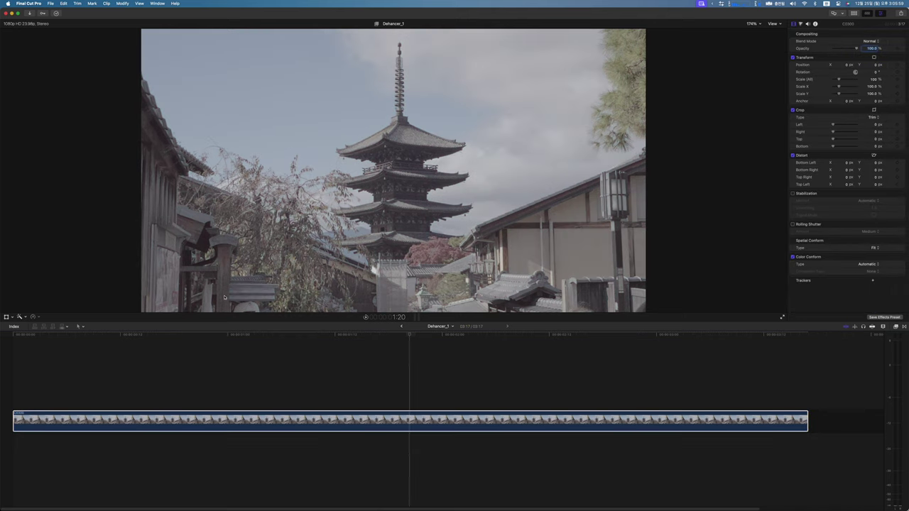
Add the default title as a layer over the whole pagoda clip and apply Dehancer Pro v2 to it.
{"action": "left_click", "coordinate": [11, 402]}
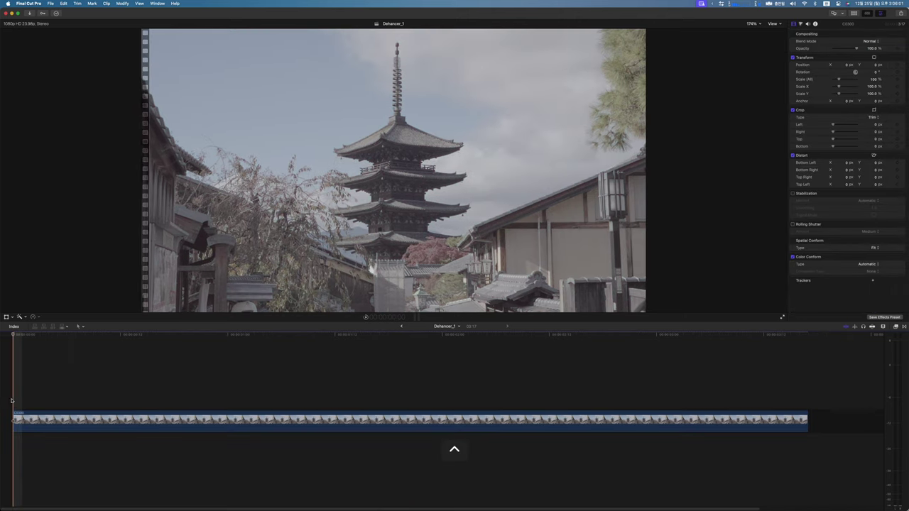
{"action": "key", "text": "ctrl+t"}
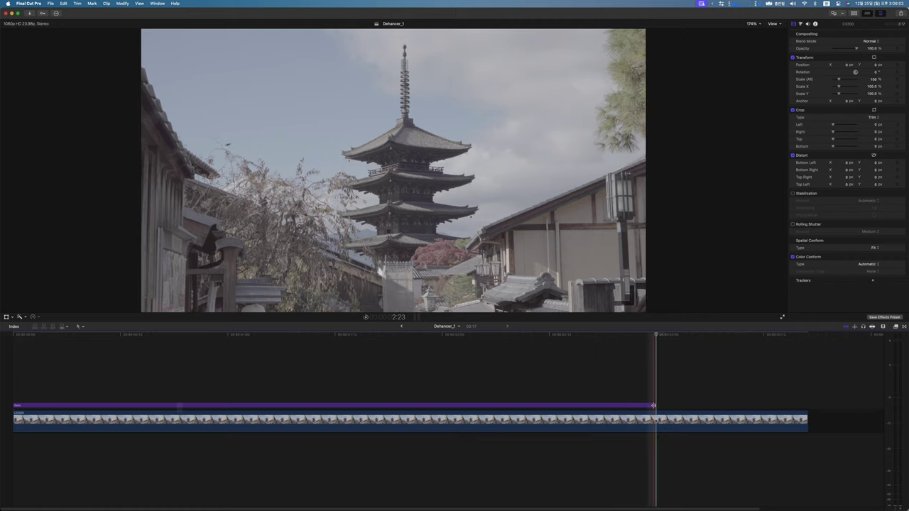
{"action": "left_click_drag", "start_coordinate": [656, 405], "coordinate": [807, 407]}
{"action": "left_click", "coordinate": [455, 405]}
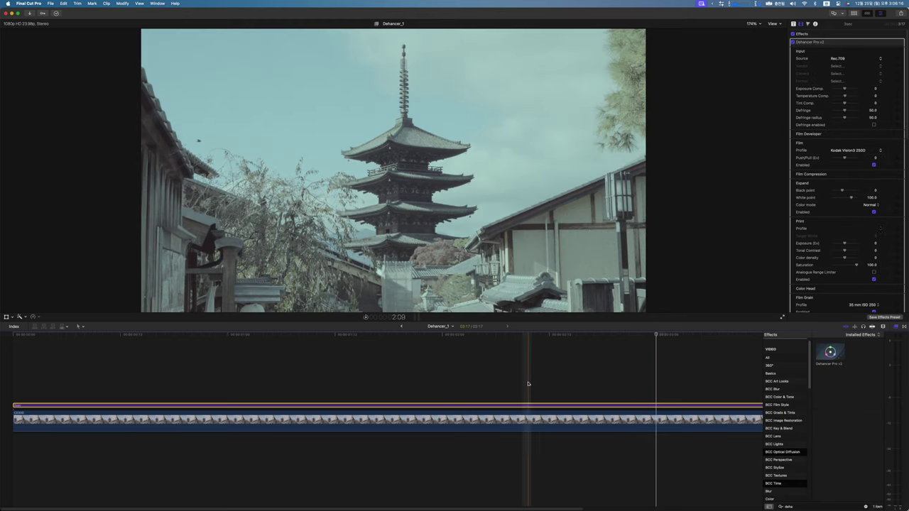
{"action": "left_click", "coordinate": [519, 377]}
{"action": "key", "text": "super+5"}
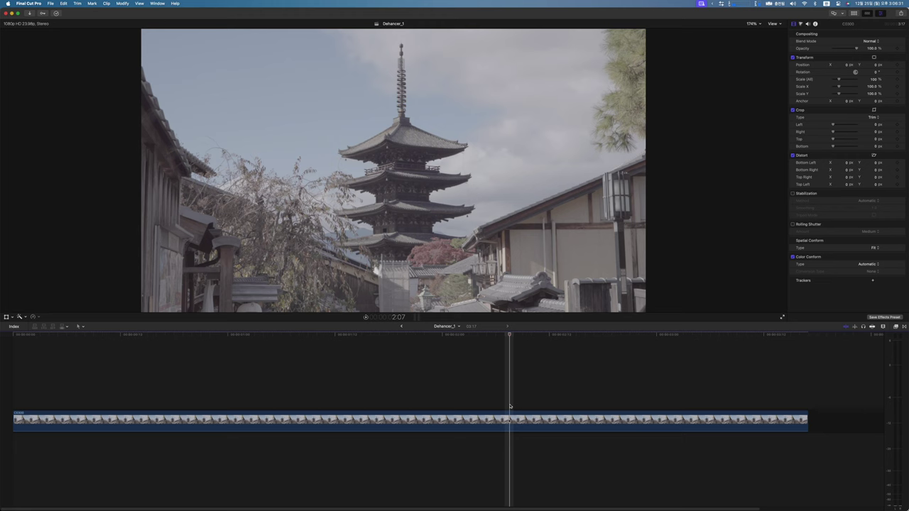
Open the Export File settings for the Dehancer_1 project.
{"action": "left_click", "coordinate": [900, 12]}
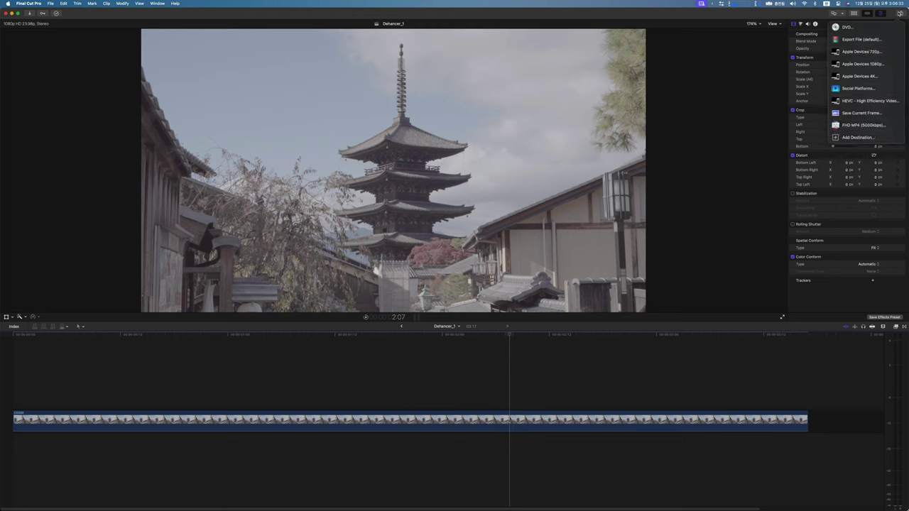
{"action": "left_click", "coordinate": [868, 41]}
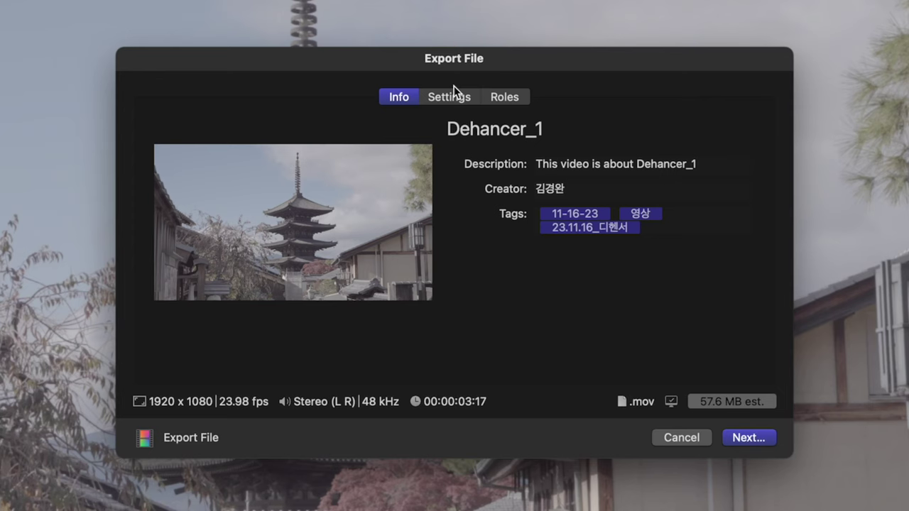
{"action": "left_click", "coordinate": [451, 94]}
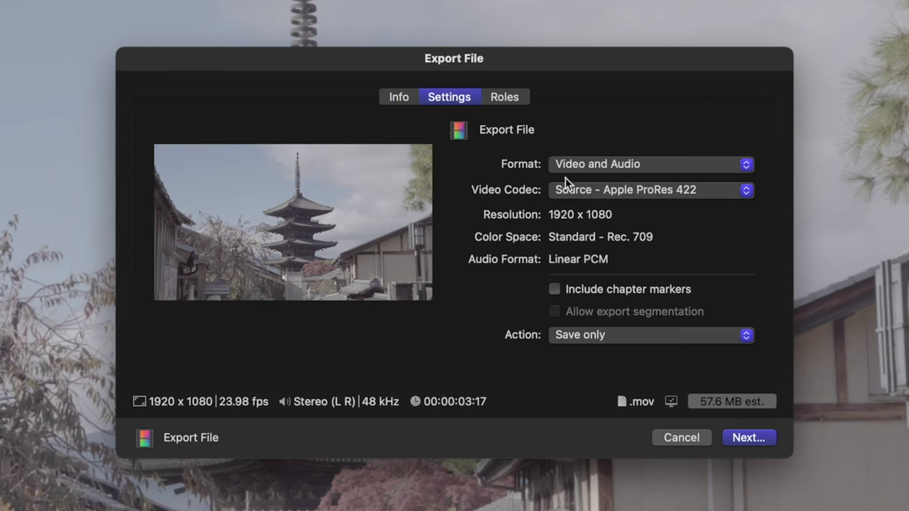
Try the Apple ProRes 422 and Apple ProRes 422 HQ video codecs in the export settings.
{"action": "left_click", "coordinate": [595, 190]}
{"action": "left_click", "coordinate": [594, 193]}
{"action": "left_click", "coordinate": [609, 189]}
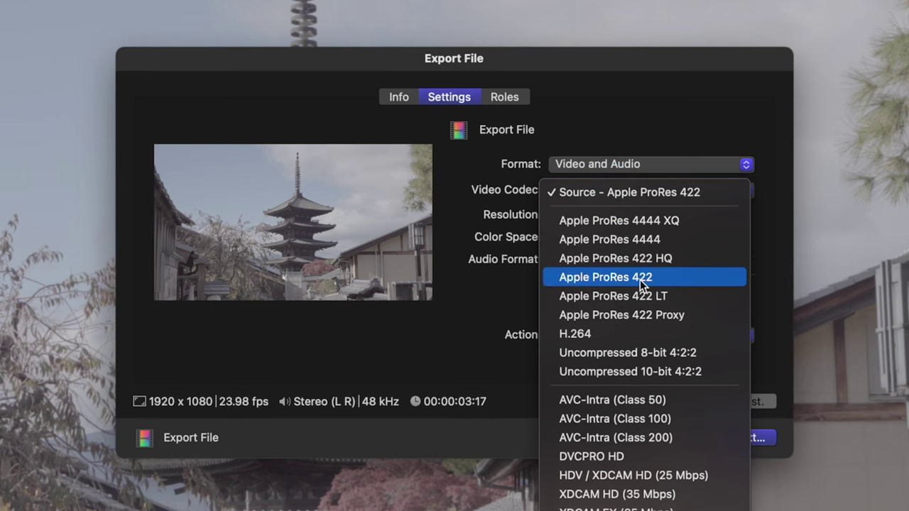
{"action": "left_click", "coordinate": [640, 278]}
{"action": "left_click", "coordinate": [637, 193]}
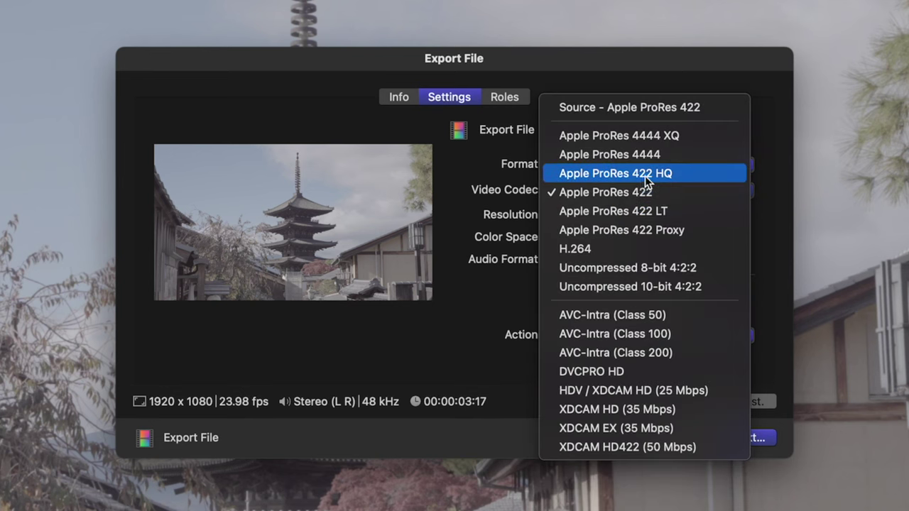
{"action": "left_click", "coordinate": [645, 176]}
{"action": "left_click", "coordinate": [645, 190]}
{"action": "left_click", "coordinate": [600, 122]}
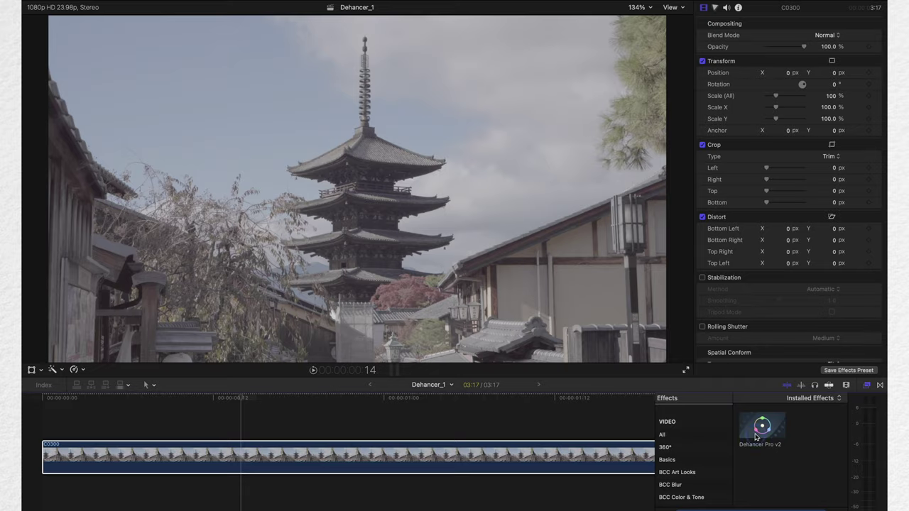
Apply the Dehancer Pro v2 effect to the pagoda clip C0300 and hide the Effects browser.
{"action": "left_click_drag", "start_coordinate": [762, 426], "coordinate": [618, 462]}
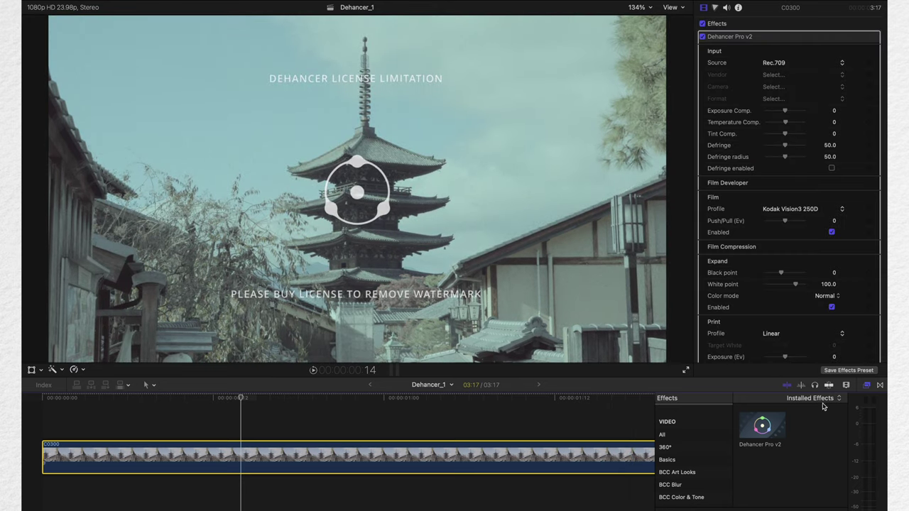
{"action": "key", "text": "super+5"}
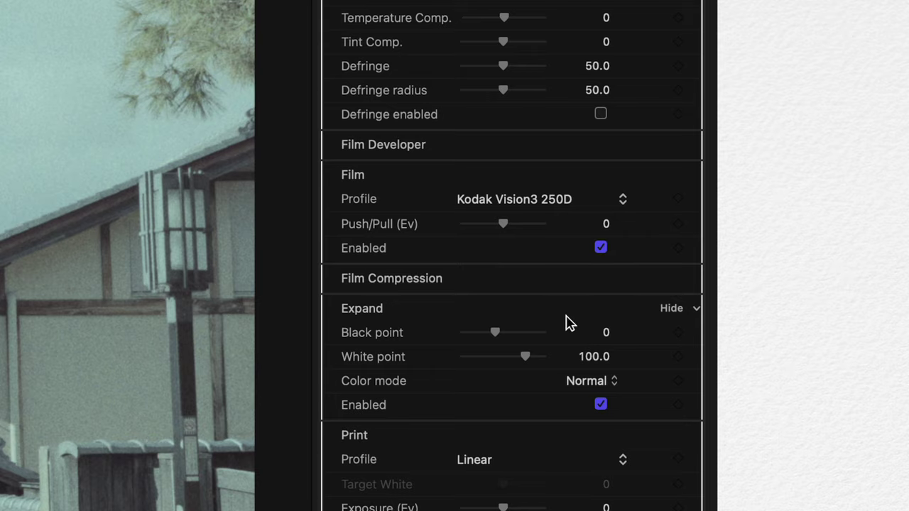
Activate the Dehancer plugin through its license info and run its film, camera and print profile check.
{"action": "scroll", "coordinate": [569, 323], "scroll_direction": "down", "scroll_amount": 20}
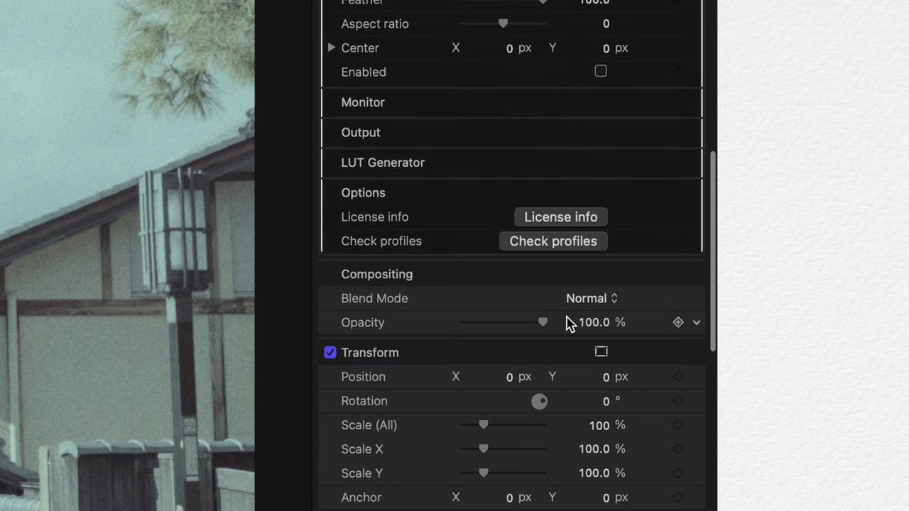
{"action": "left_click", "coordinate": [558, 215]}
{"action": "left_click", "coordinate": [604, 441]}
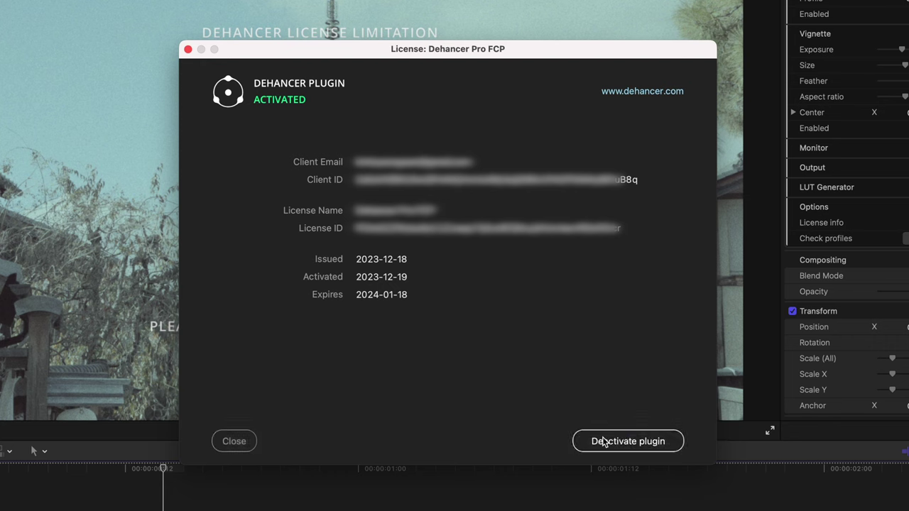
{"action": "left_click", "coordinate": [234, 441]}
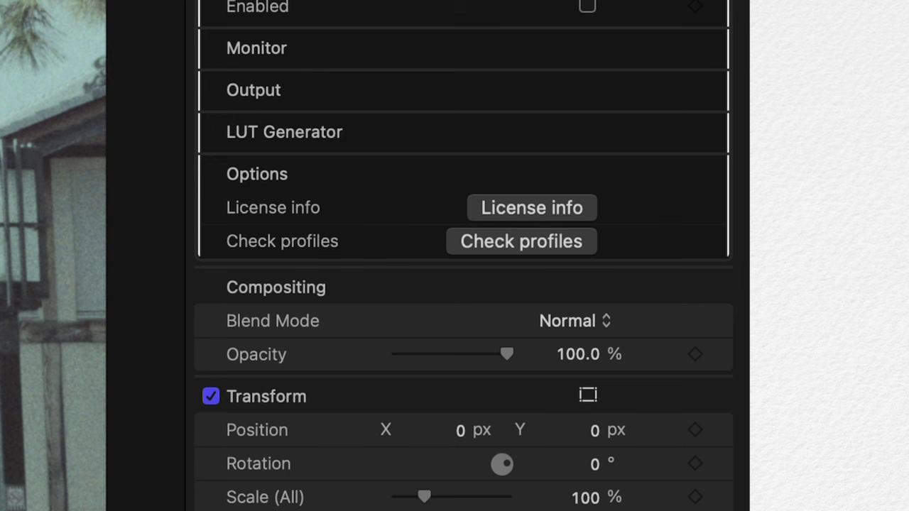
{"action": "left_click", "coordinate": [521, 242]}
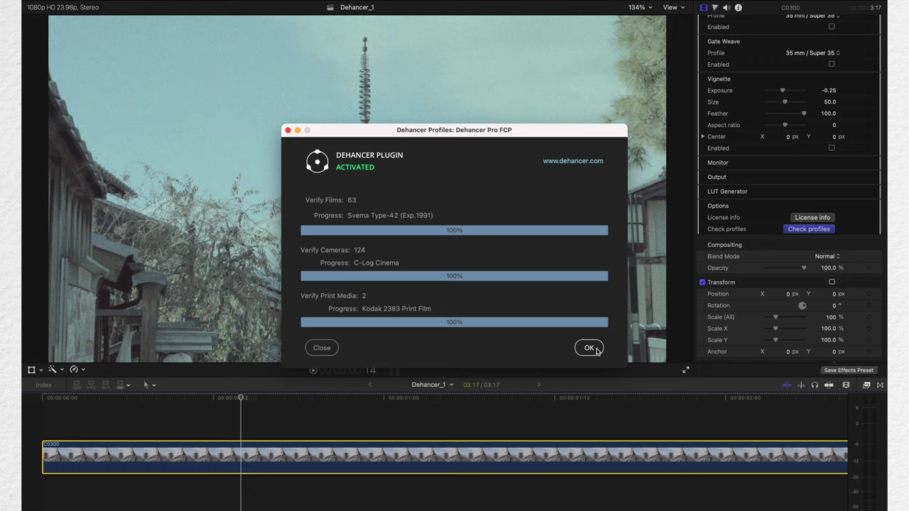
{"action": "left_click", "coordinate": [589, 348]}
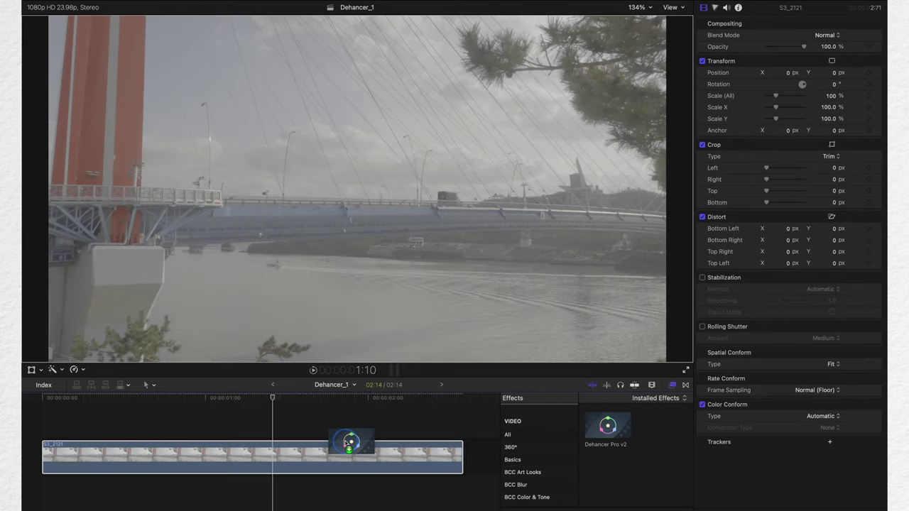
Apply the Dehancer Pro v2 effect to the bridge clip S3_2121 and set its input source to Choose Camera.
{"action": "left_click_drag", "start_coordinate": [349, 441], "coordinate": [349, 450]}
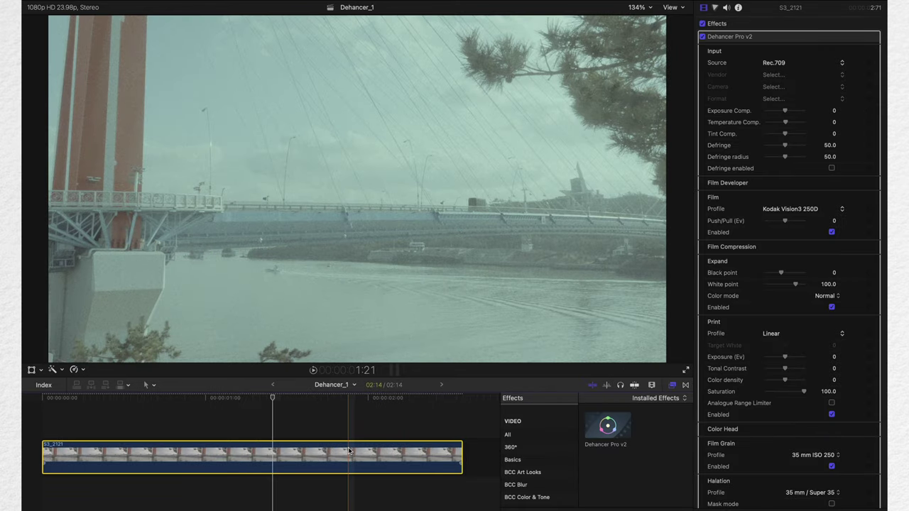
{"action": "left_click", "coordinate": [776, 62]}
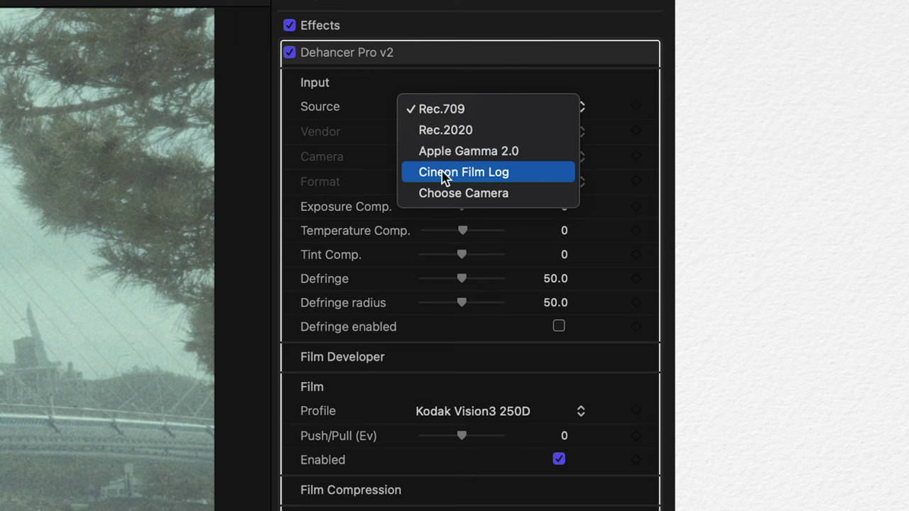
{"action": "left_click", "coordinate": [437, 192]}
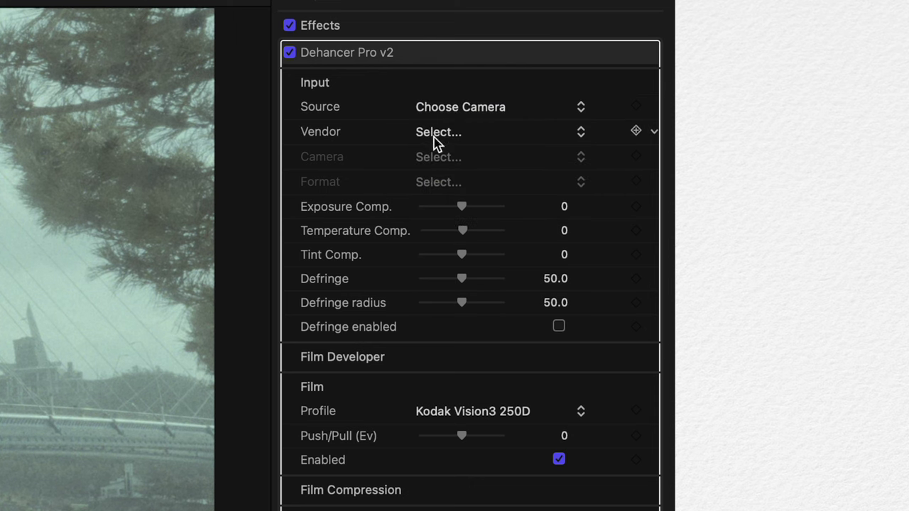
Set the Dehancer input to the Sony Alpha 7S III camera with the S-Log3 S-Gamut3.Cine format.
{"action": "left_click", "coordinate": [437, 134]}
{"action": "left_click", "coordinate": [439, 366]}
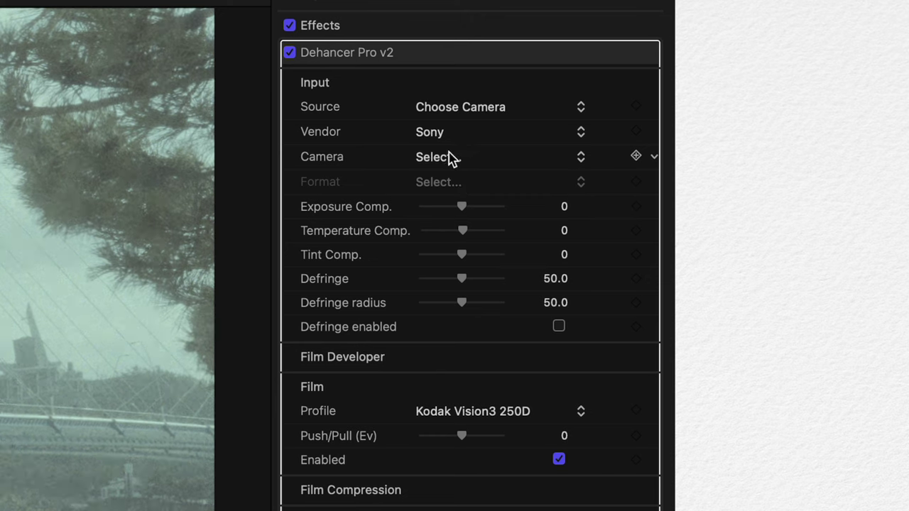
{"action": "left_click", "coordinate": [449, 157]}
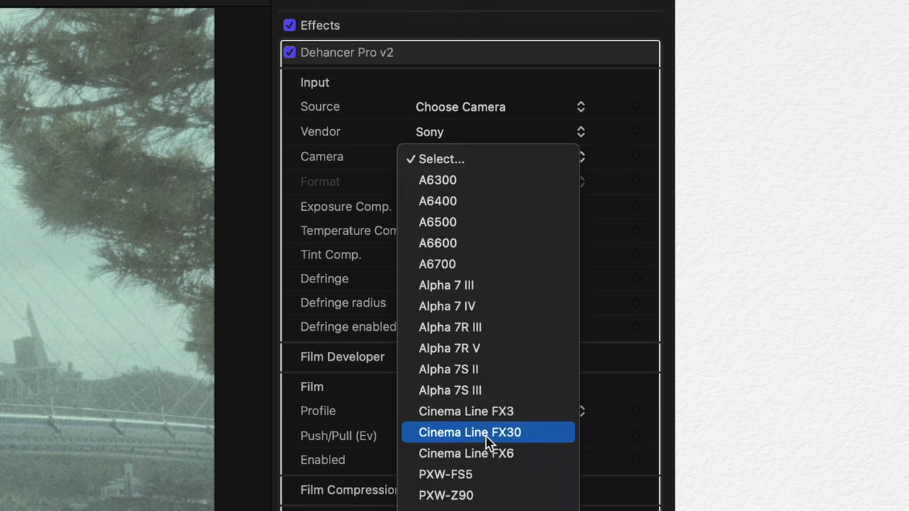
{"action": "left_click", "coordinate": [515, 390]}
{"action": "left_click", "coordinate": [495, 194]}
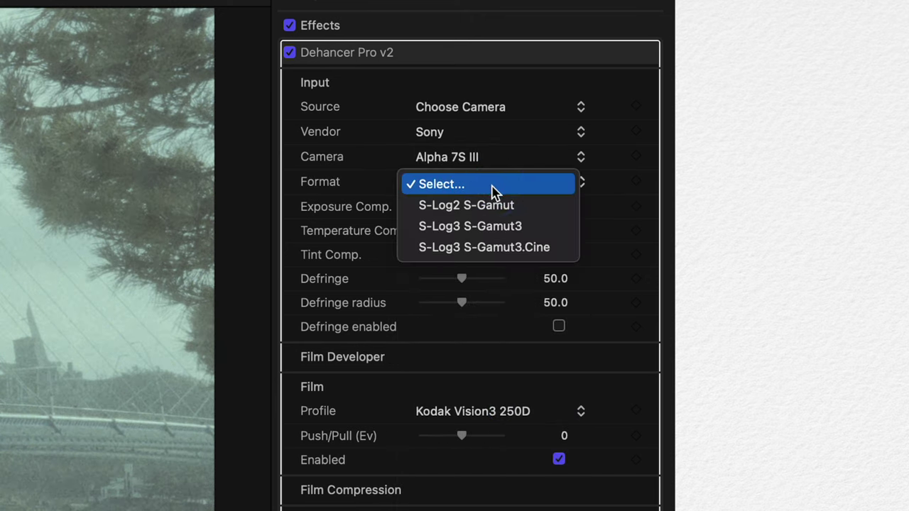
{"action": "left_click", "coordinate": [500, 250]}
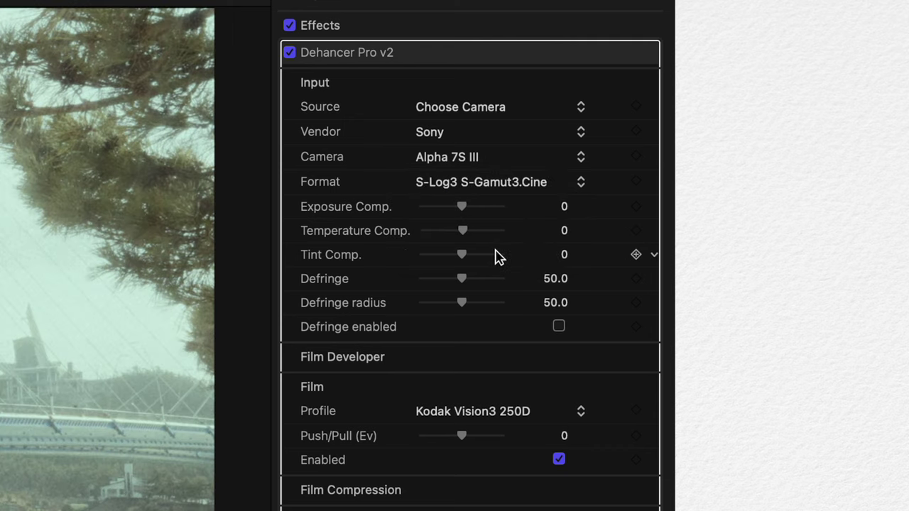
Pick a format for the Apple iPhone camera input and set the exposure compensation to -0.27.
{"action": "left_click_drag", "start_coordinate": [463, 211], "coordinate": [461, 211]}
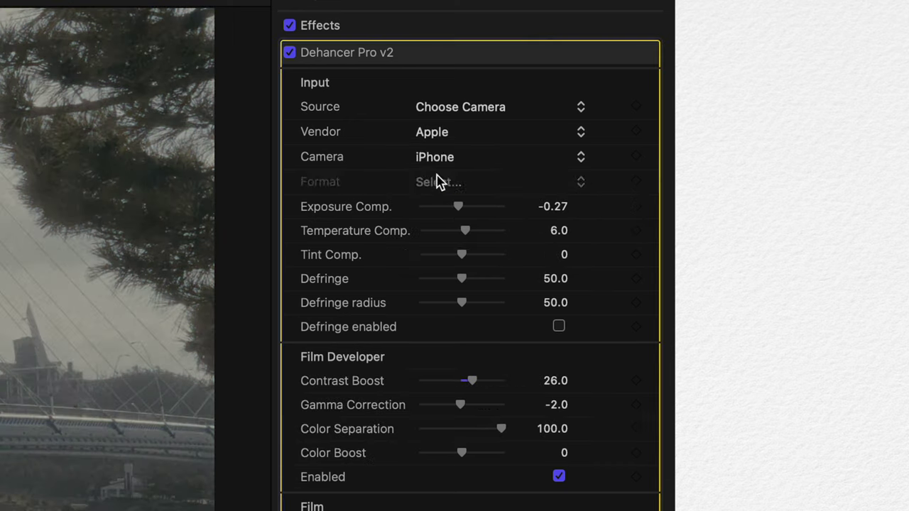
{"action": "left_click", "coordinate": [436, 182]}
{"action": "left_click", "coordinate": [442, 206]}
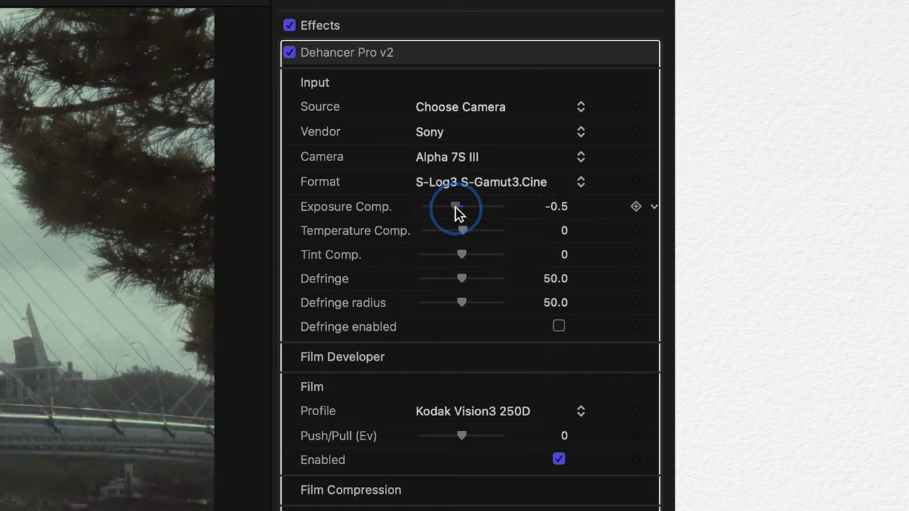
{"action": "left_click_drag", "start_coordinate": [455, 211], "coordinate": [462, 214]}
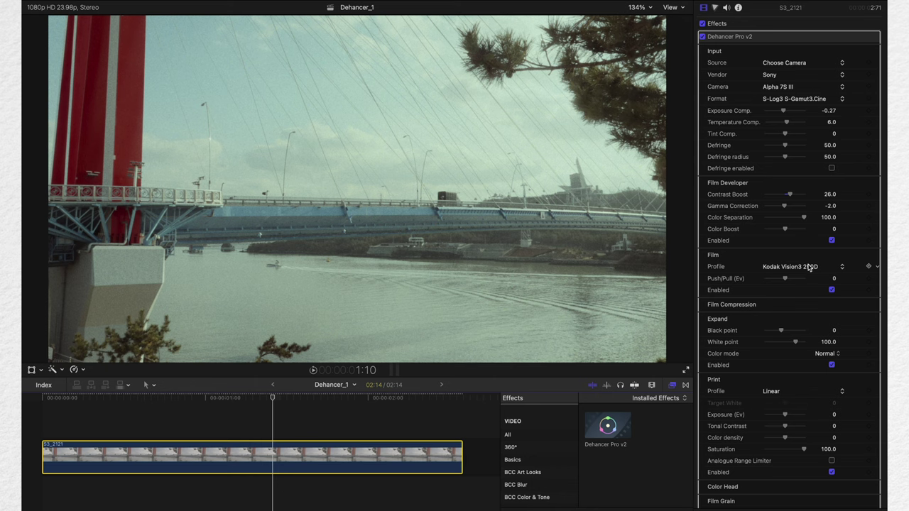
Browse the available film profiles and set the film profile to Kodak Portra 160.
{"action": "left_click", "coordinate": [808, 267]}
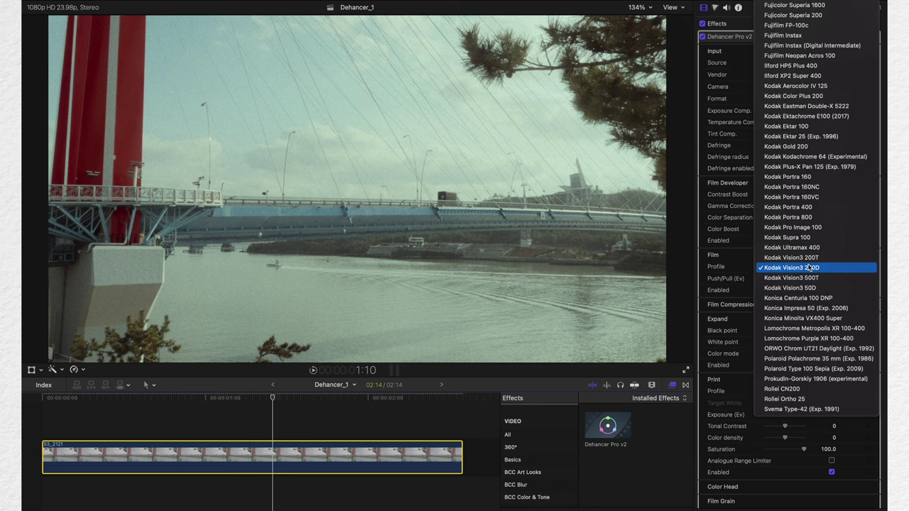
{"action": "scroll", "coordinate": [817, 316], "scroll_direction": "down", "scroll_amount": 2}
{"action": "scroll", "coordinate": [820, 324], "scroll_direction": "up", "scroll_amount": 2}
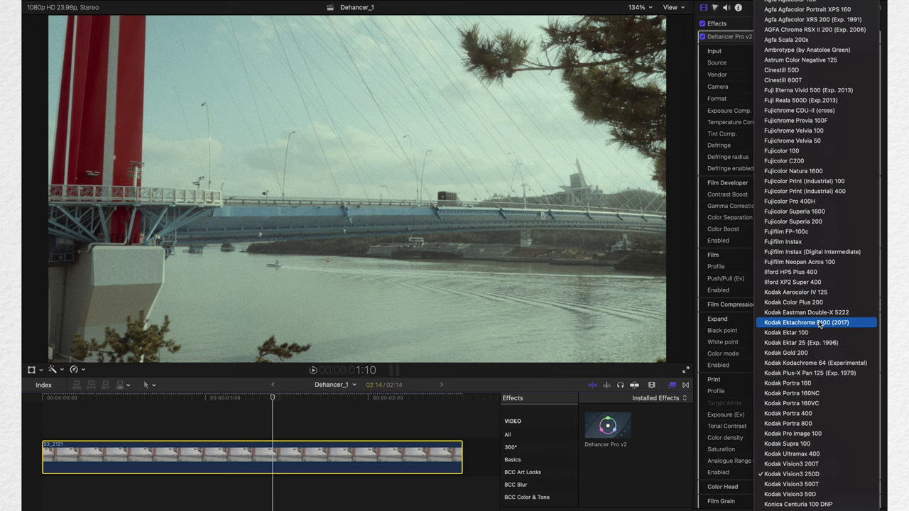
{"action": "scroll", "coordinate": [821, 324], "scroll_direction": "down", "scroll_amount": 5}
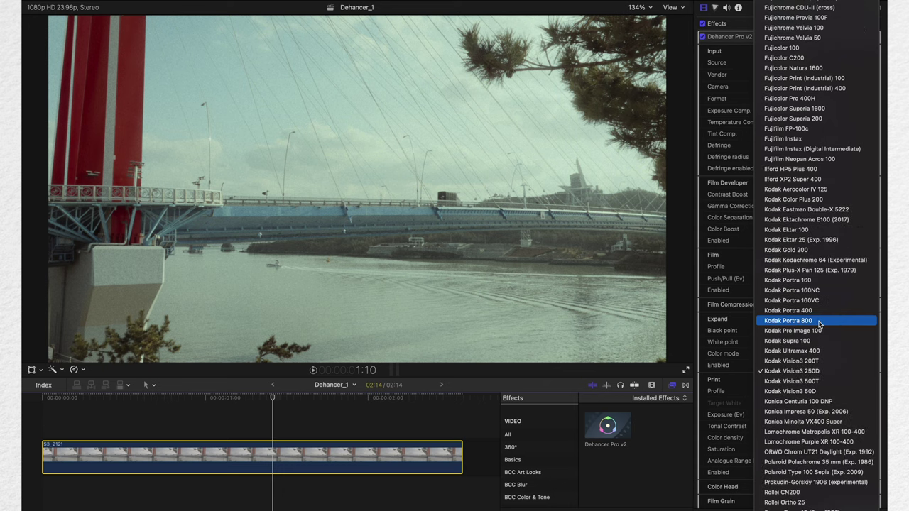
{"action": "left_click", "coordinate": [813, 281]}
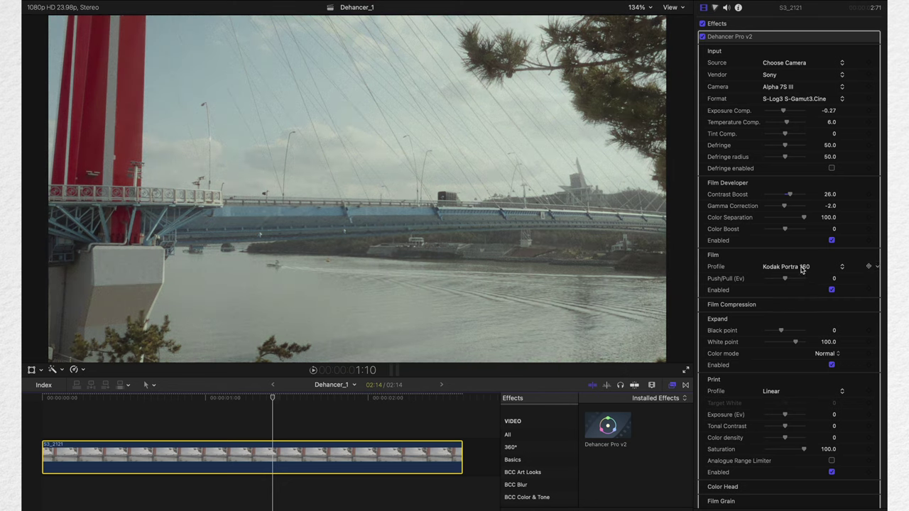
{"action": "left_click", "coordinate": [802, 267]}
{"action": "left_click", "coordinate": [803, 268]}
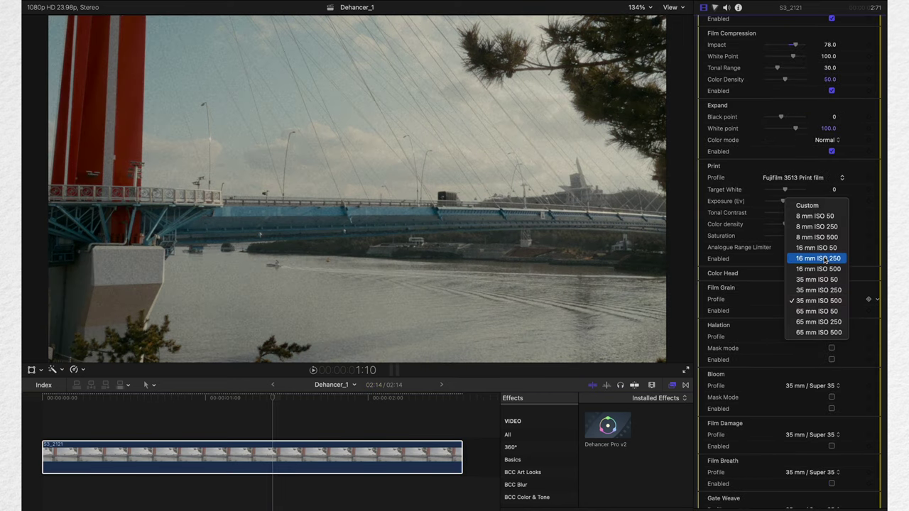
Try the 16 mm ISO 250 film grain profile and enlarge the preview to inspect the grain.
{"action": "left_click", "coordinate": [824, 260]}
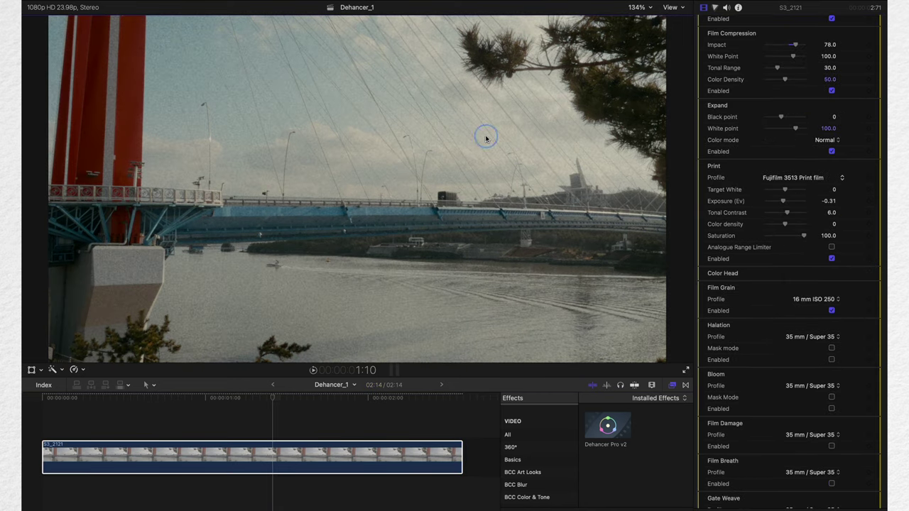
{"action": "key", "text": "super+equal"}
{"action": "key", "text": "super+equal"}
{"action": "key", "text": "super+equal"}
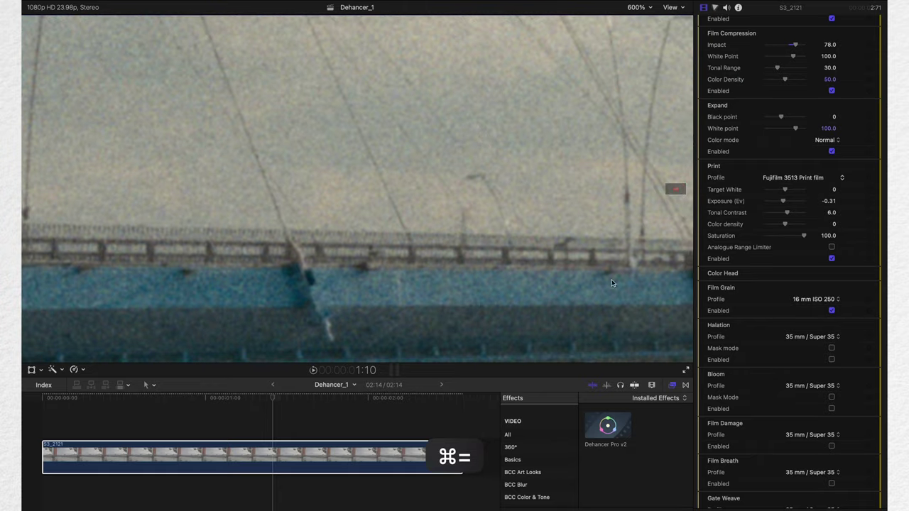
Try the 8 mm ISO 50 and 8 mm ISO 500 film grain profiles on the enlarged preview.
{"action": "left_click", "coordinate": [815, 299]}
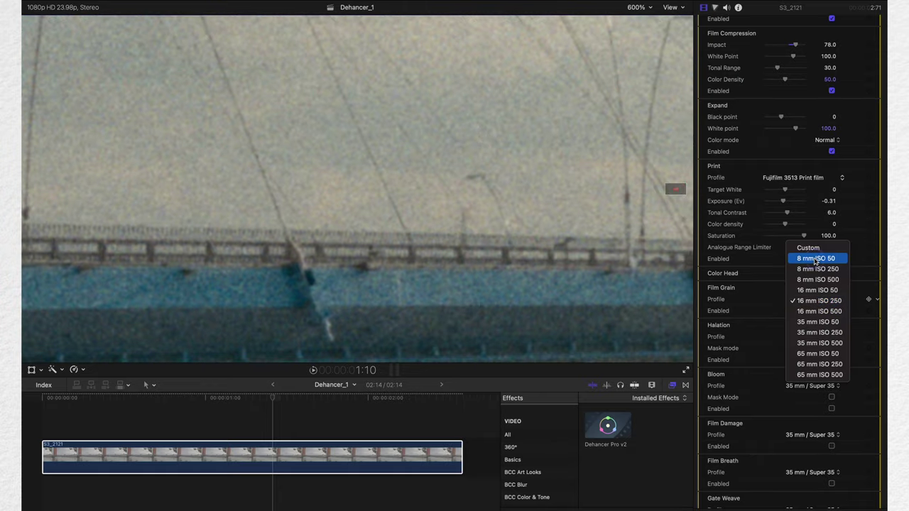
{"action": "left_click", "coordinate": [815, 260]}
{"action": "left_click", "coordinate": [816, 299]}
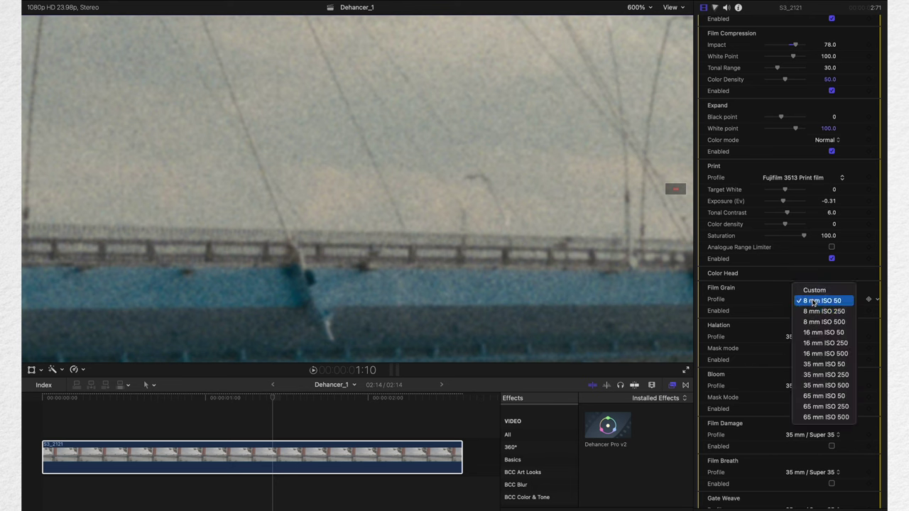
{"action": "left_click", "coordinate": [815, 324]}
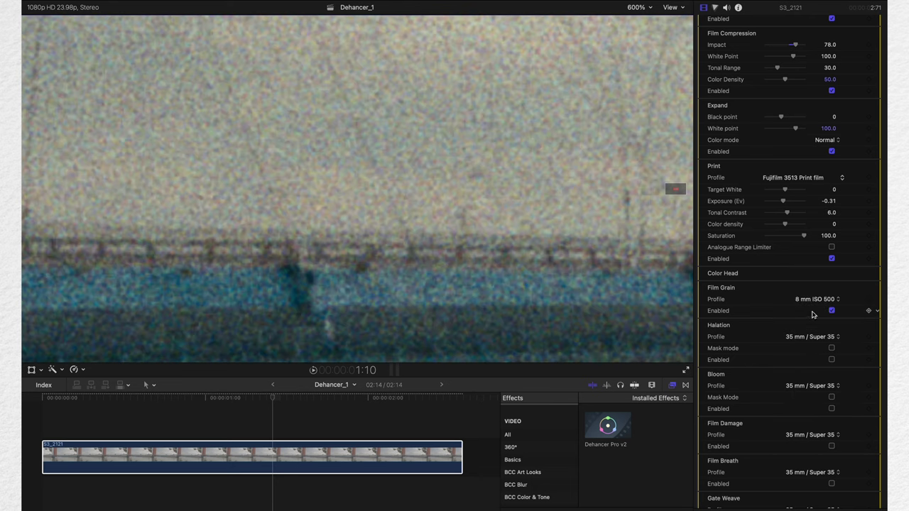
Try the 16 mm ISO 50 film grain profile, set the grain to 65 mm ISO 250 and fit the preview again.
{"action": "left_click", "coordinate": [814, 299]}
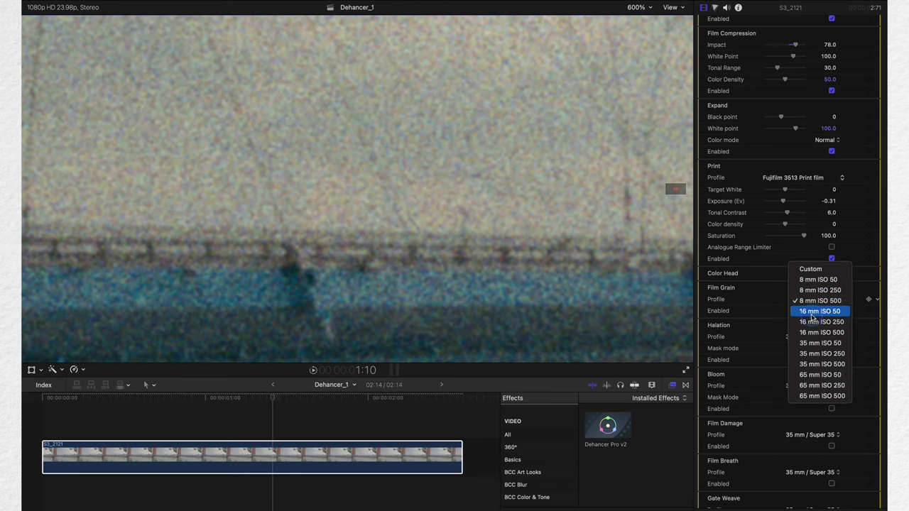
{"action": "left_click", "coordinate": [812, 313]}
{"action": "left_click", "coordinate": [811, 301]}
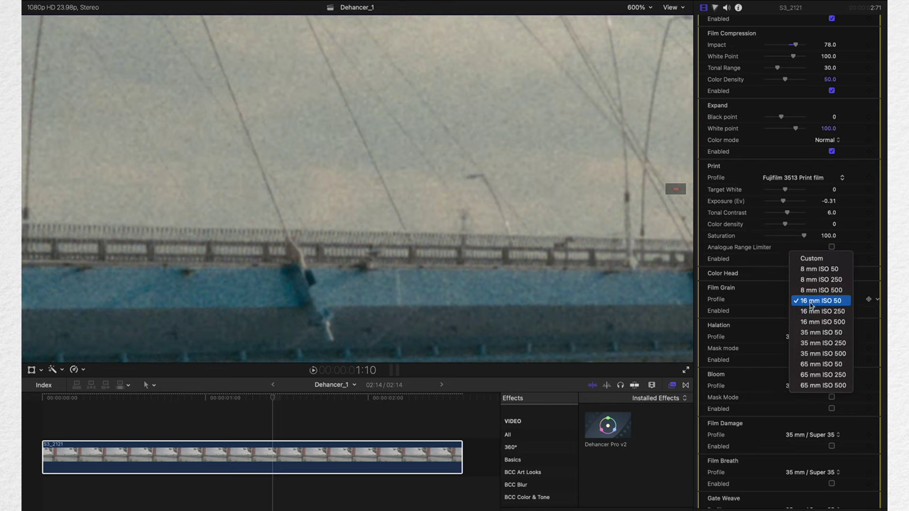
{"action": "key", "text": "Down"}
{"action": "key", "text": "Down"}
{"action": "key", "text": "Down"}
{"action": "key", "text": "Down"}
{"action": "key", "text": "Return"}
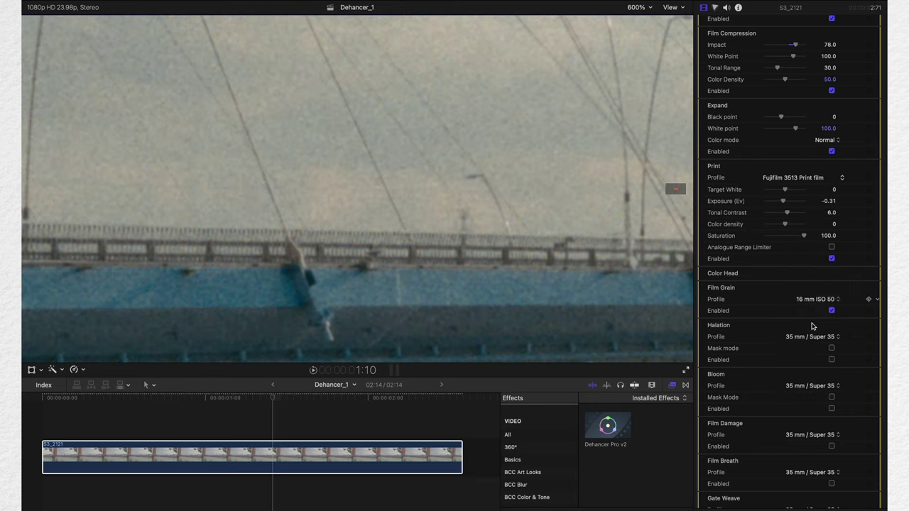
{"action": "key", "text": "shift+z"}
Try the 35 mm / Super 35 No Remjet halation profile and return it to 35 mm / Super 35.
{"action": "scroll", "coordinate": [834, 296], "scroll_direction": "down", "scroll_amount": 3}
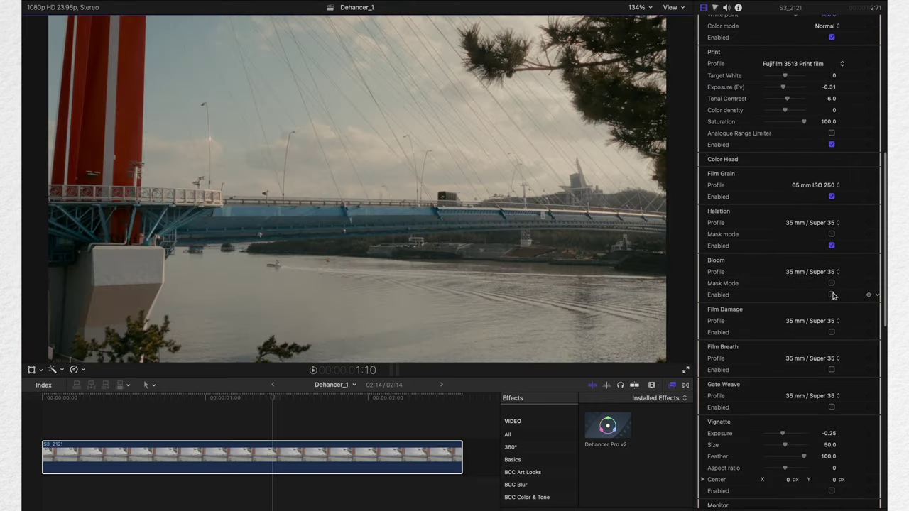
{"action": "left_click", "coordinate": [812, 222]}
{"action": "left_click", "coordinate": [816, 237]}
{"action": "left_click", "coordinate": [813, 223]}
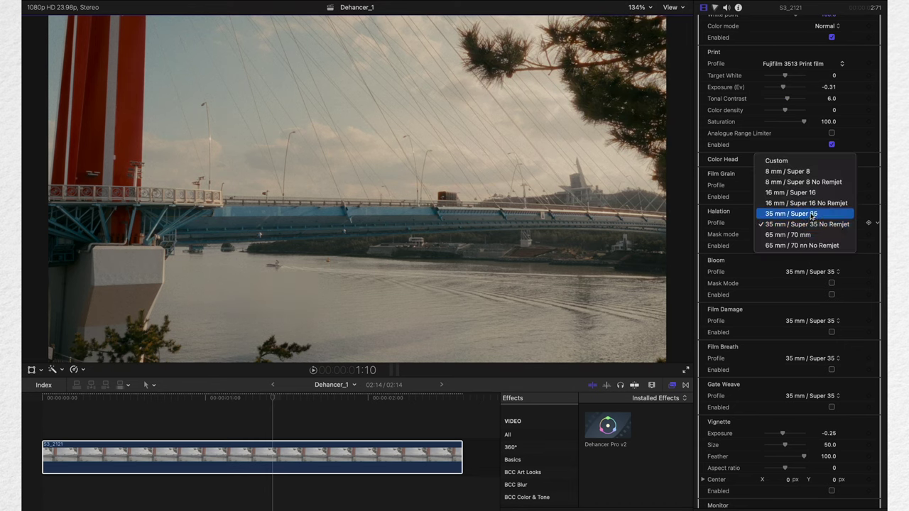
{"action": "left_click", "coordinate": [812, 214]}
Try a Custom halation profile with a reduced source limiter and restore the 35 mm / Super 35 profile.
{"action": "left_click", "coordinate": [807, 223]}
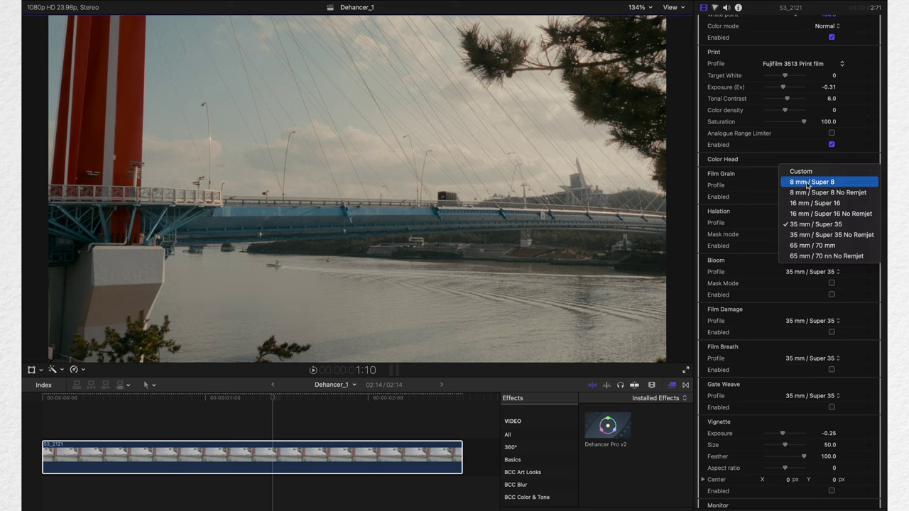
{"action": "left_click", "coordinate": [807, 173]}
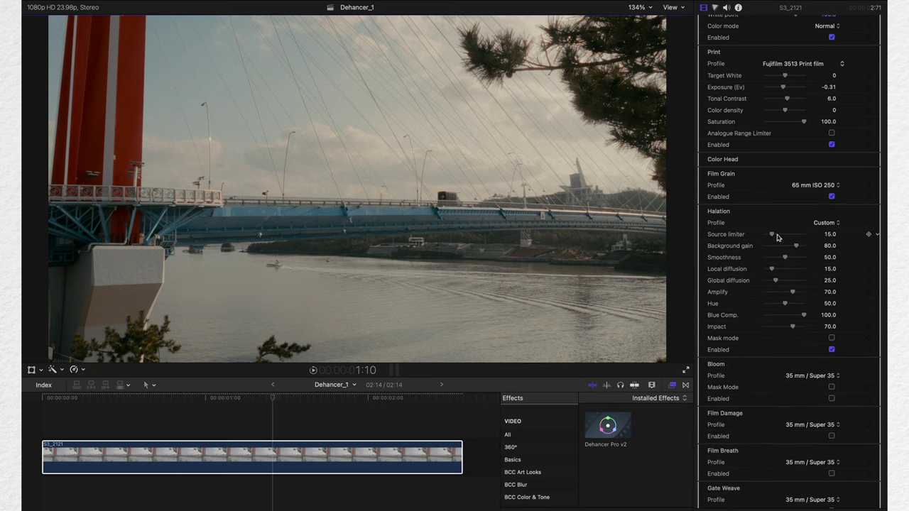
{"action": "mouse_move", "coordinate": [777, 236]}
{"action": "left_mouse_down"}
{"action": "mouse_move", "coordinate": [801, 236]}
{"action": "mouse_move", "coordinate": [759, 236]}
{"action": "left_mouse_up"}
{"action": "left_click", "coordinate": [822, 224]}
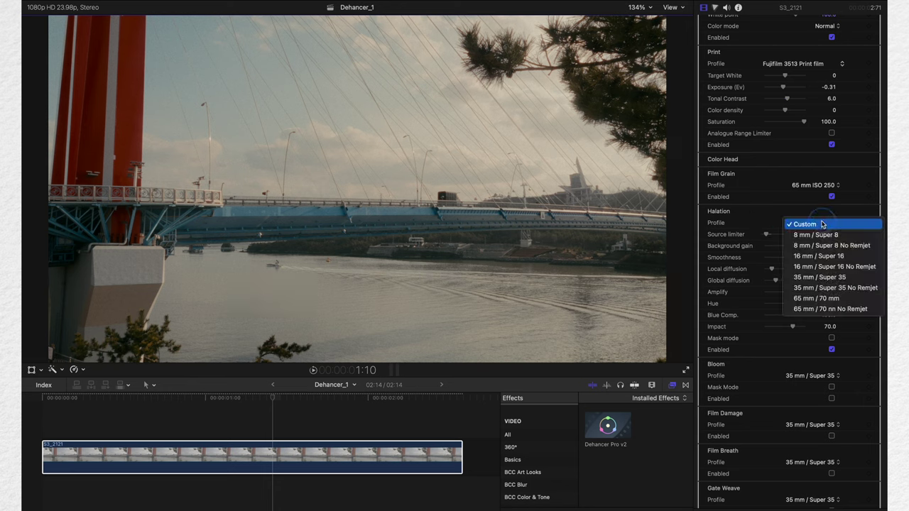
{"action": "left_click", "coordinate": [804, 278]}
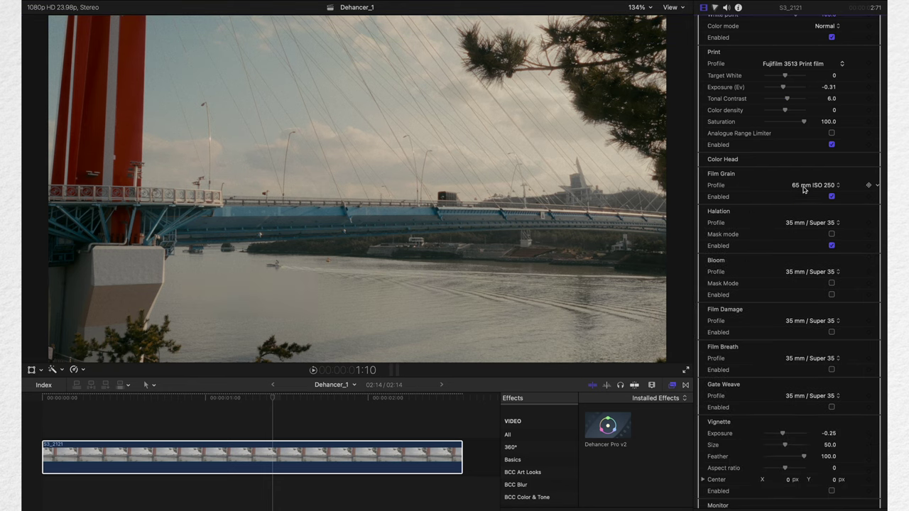
Set the film grain profile to Custom.
{"action": "left_click", "coordinate": [805, 186]}
{"action": "left_click", "coordinate": [807, 71]}
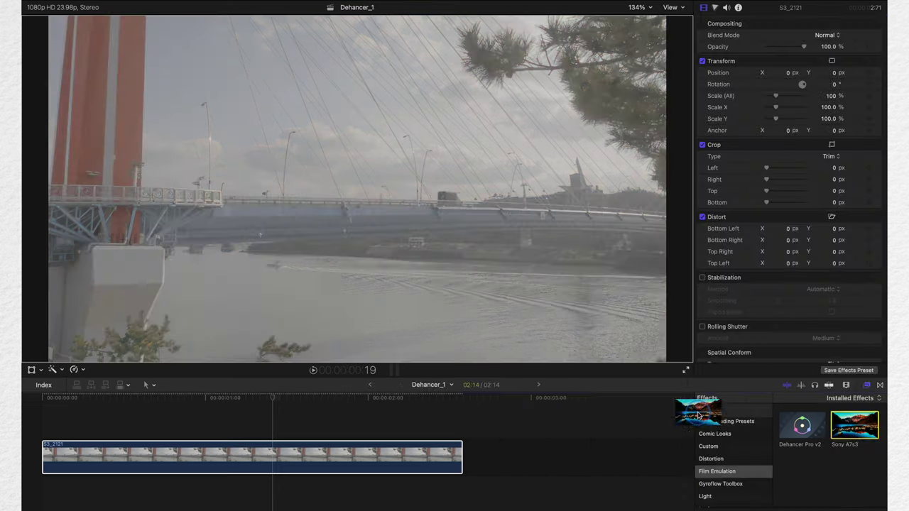
Apply the Sony A7s3 effects preset to the bridge clip and reveal its Film Developer settings.
{"action": "left_click_drag", "start_coordinate": [855, 425], "coordinate": [287, 463]}
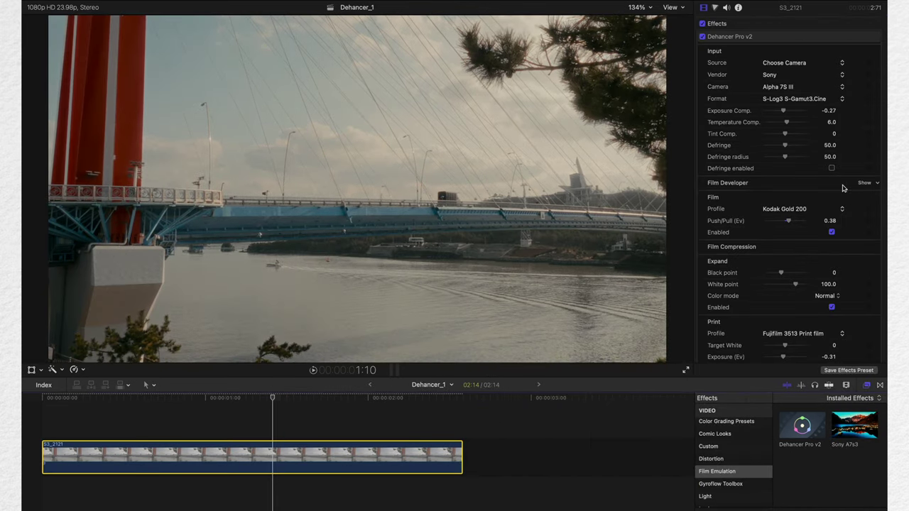
{"action": "left_click", "coordinate": [864, 183]}
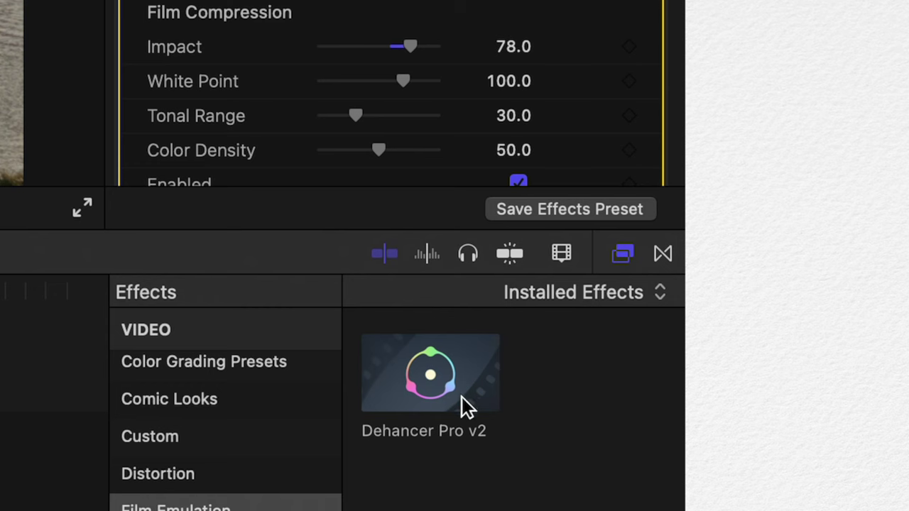
Save the Dehancer Pro v2 settings as an effects preset named Sony A7s3 and apply that preset to the ungraded bridge clip.
{"action": "left_click", "coordinate": [579, 207]}
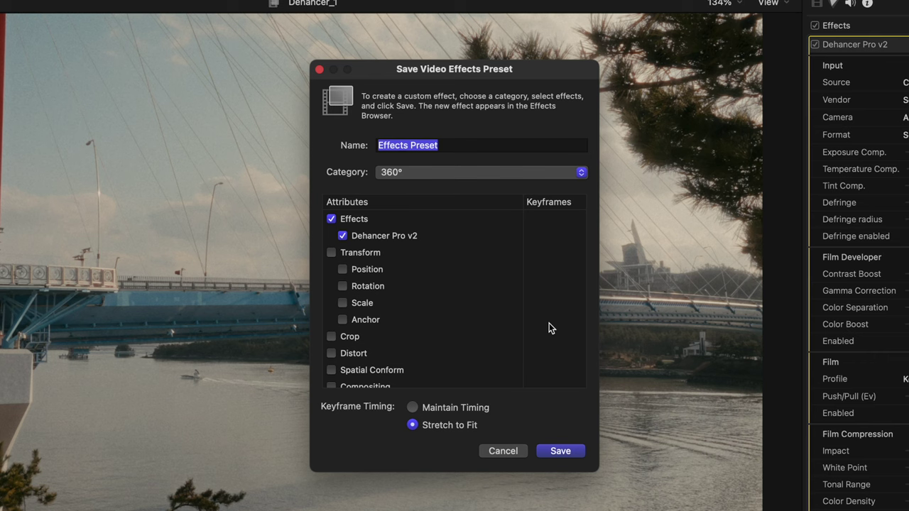
{"action": "type", "text": "Sony A7s3"}
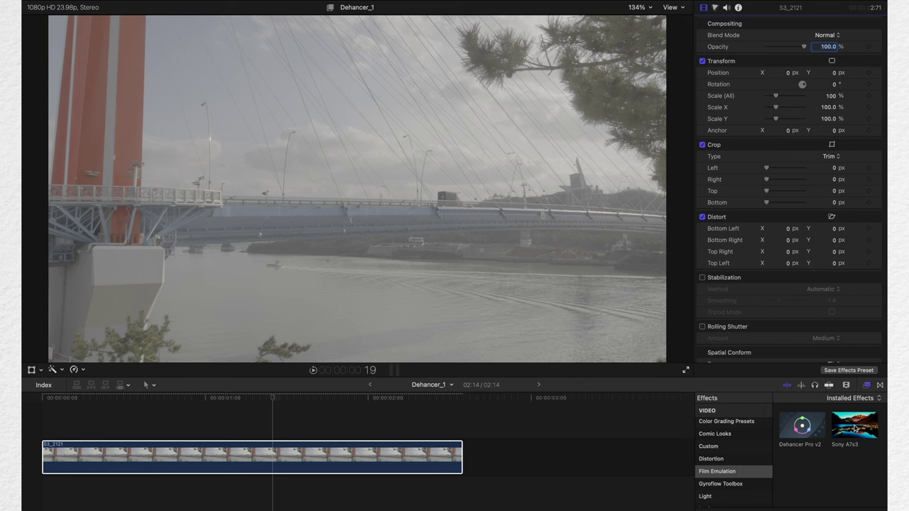
{"action": "left_click_drag", "start_coordinate": [856, 429], "coordinate": [288, 463]}
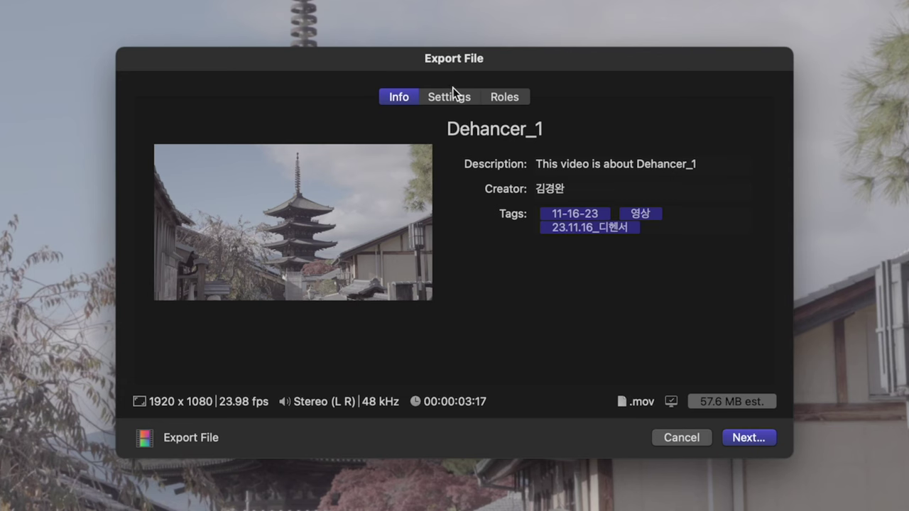
Set the video codec of the Dehancer_1 file export to Apple ProRes 422.
{"action": "left_click", "coordinate": [450, 97]}
{"action": "left_click", "coordinate": [586, 191]}
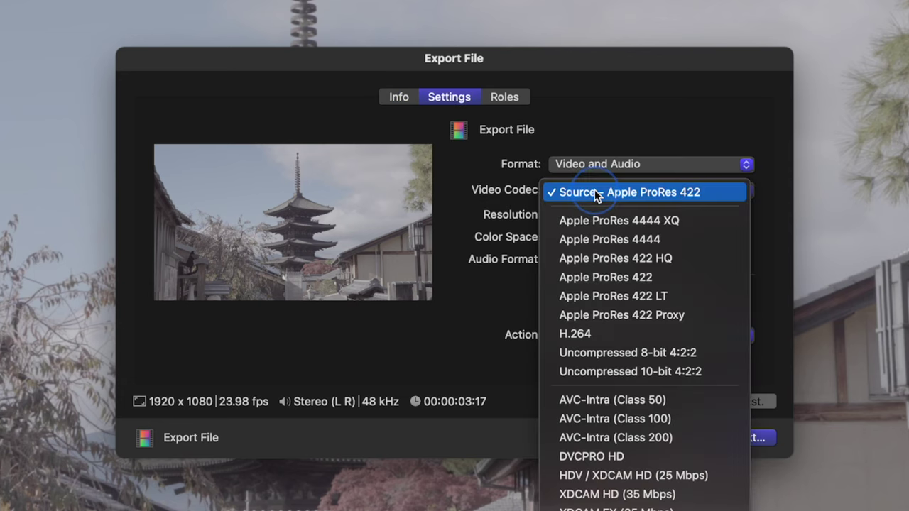
{"action": "left_click", "coordinate": [594, 192]}
{"action": "left_click", "coordinate": [608, 188]}
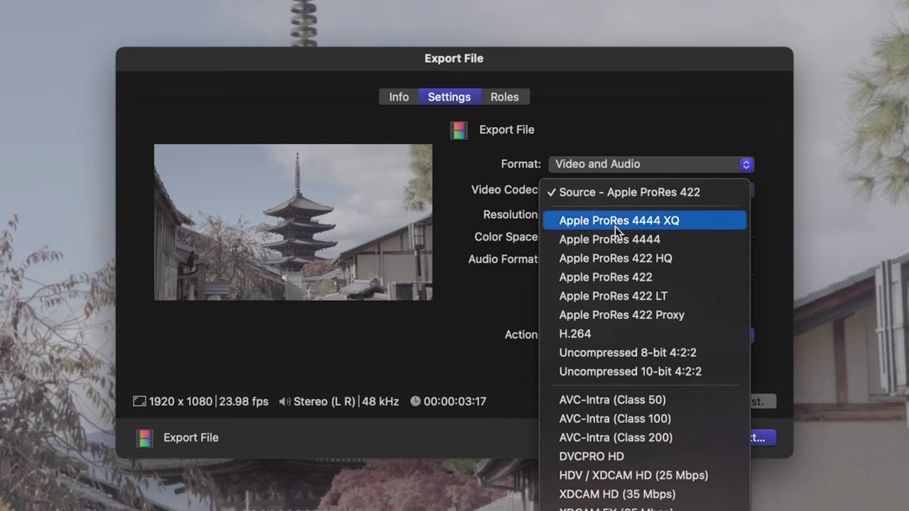
{"action": "left_click", "coordinate": [640, 280]}
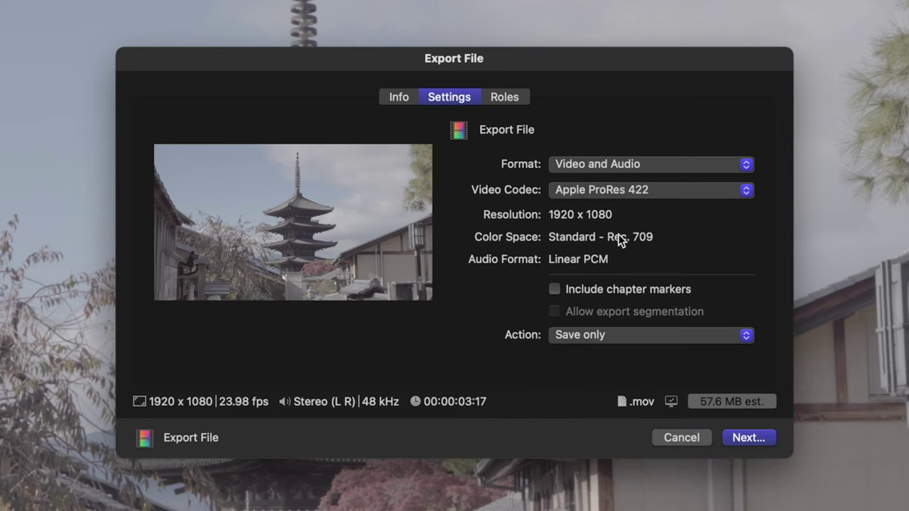
{"action": "left_click", "coordinate": [635, 194]}
{"action": "left_click", "coordinate": [645, 175]}
{"action": "left_click", "coordinate": [639, 188]}
{"action": "left_click", "coordinate": [603, 126]}
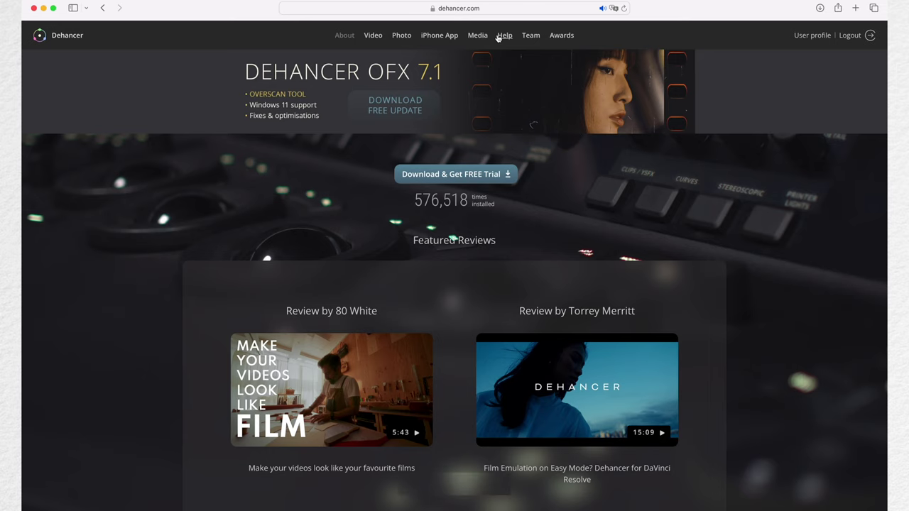
On the Dehancer website in the browser, open the Dehancer Benchmark page from the Beta Test help section and find its macOS section.
{"action": "left_click", "coordinate": [501, 36]}
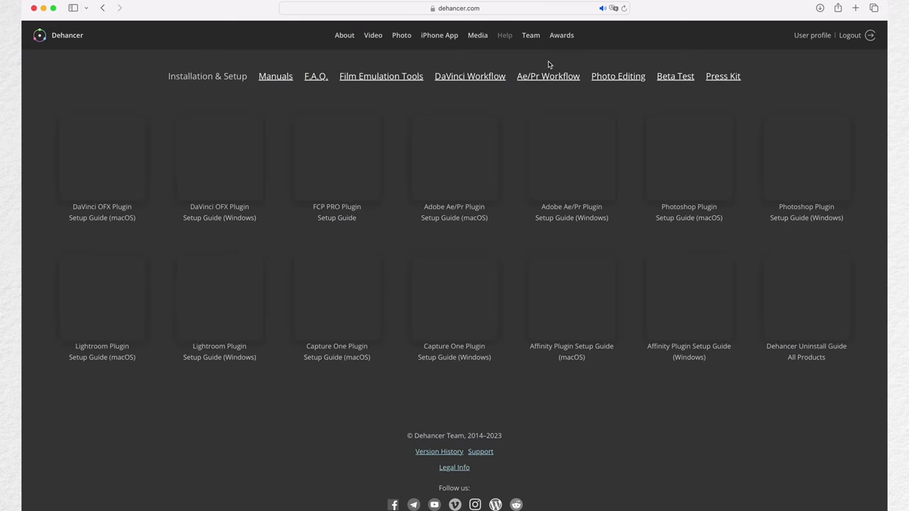
{"action": "left_click", "coordinate": [669, 77]}
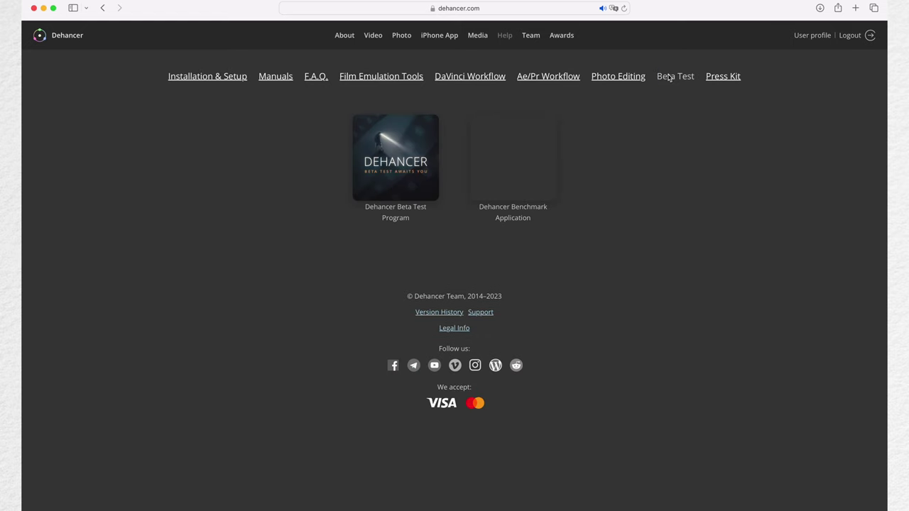
{"action": "left_click", "coordinate": [533, 211]}
{"action": "scroll", "coordinate": [534, 217], "scroll_direction": "down", "scroll_amount": 3}
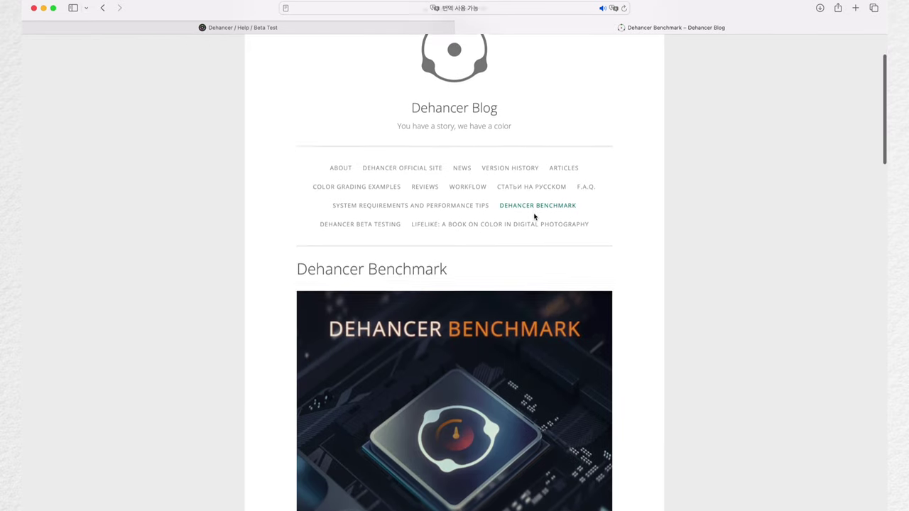
{"action": "scroll", "coordinate": [534, 217], "scroll_direction": "down", "scroll_amount": 10}
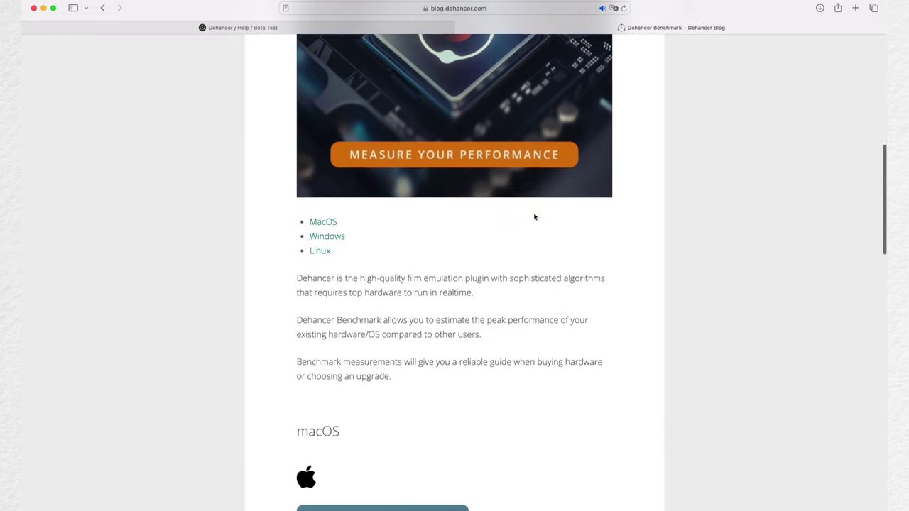
{"action": "scroll", "coordinate": [535, 216], "scroll_direction": "down", "scroll_amount": 8}
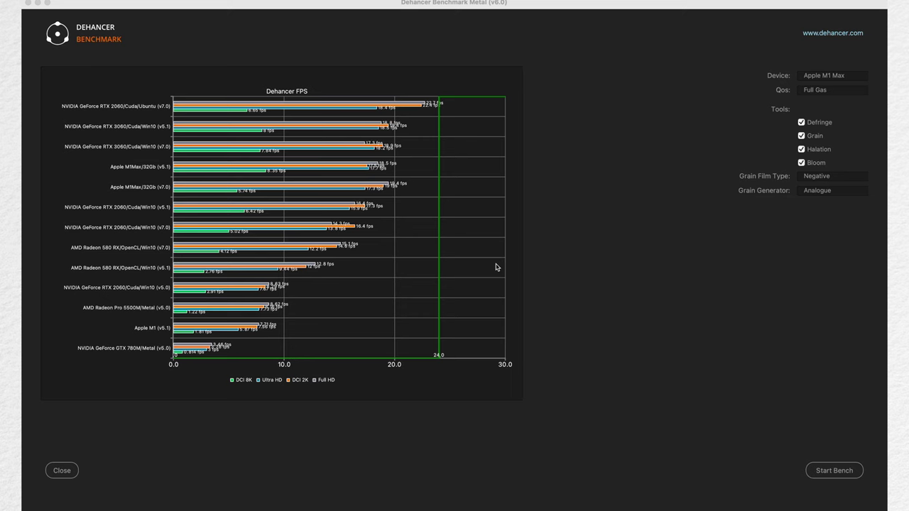
In the Dehancer Benchmark app, disable the Defringe, Grain, Halation and Bloom tools for the test.
{"action": "left_click", "coordinate": [602, 263]}
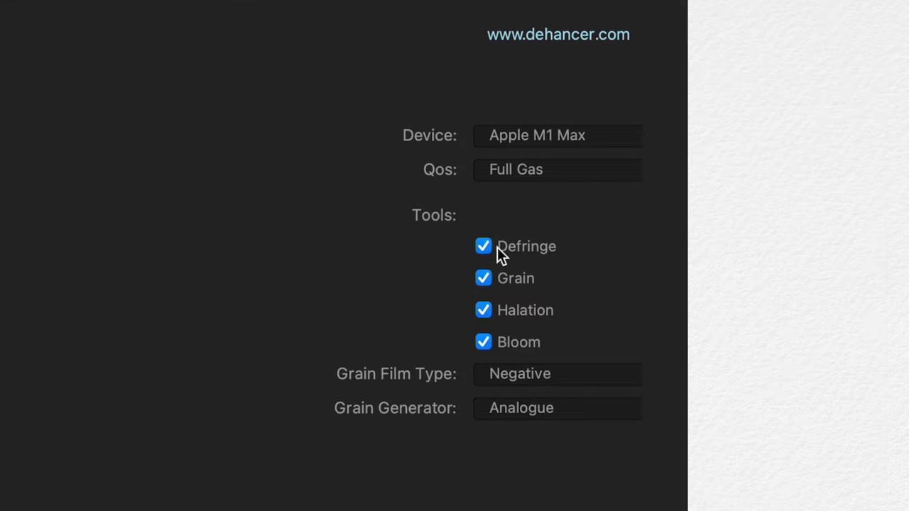
{"action": "left_click", "coordinate": [801, 122]}
{"action": "left_click", "coordinate": [801, 136]}
{"action": "left_click", "coordinate": [800, 150]}
{"action": "left_click", "coordinate": [480, 341]}
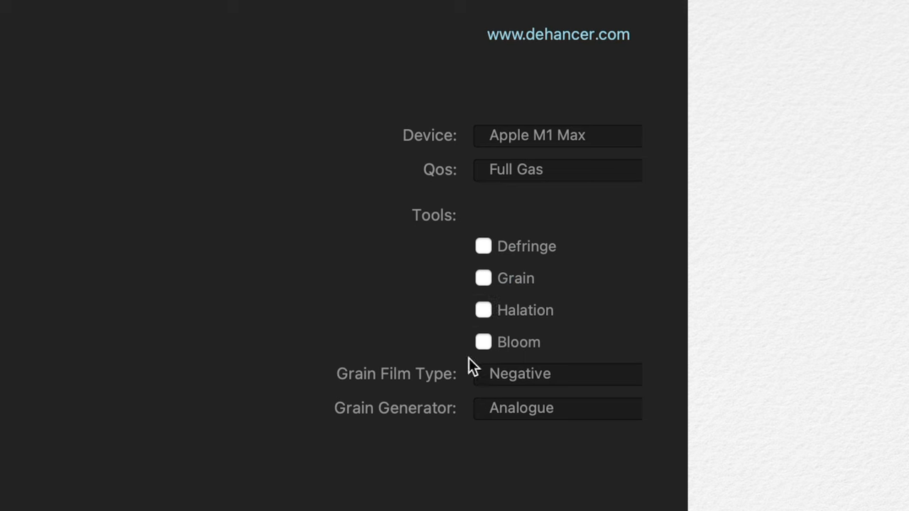